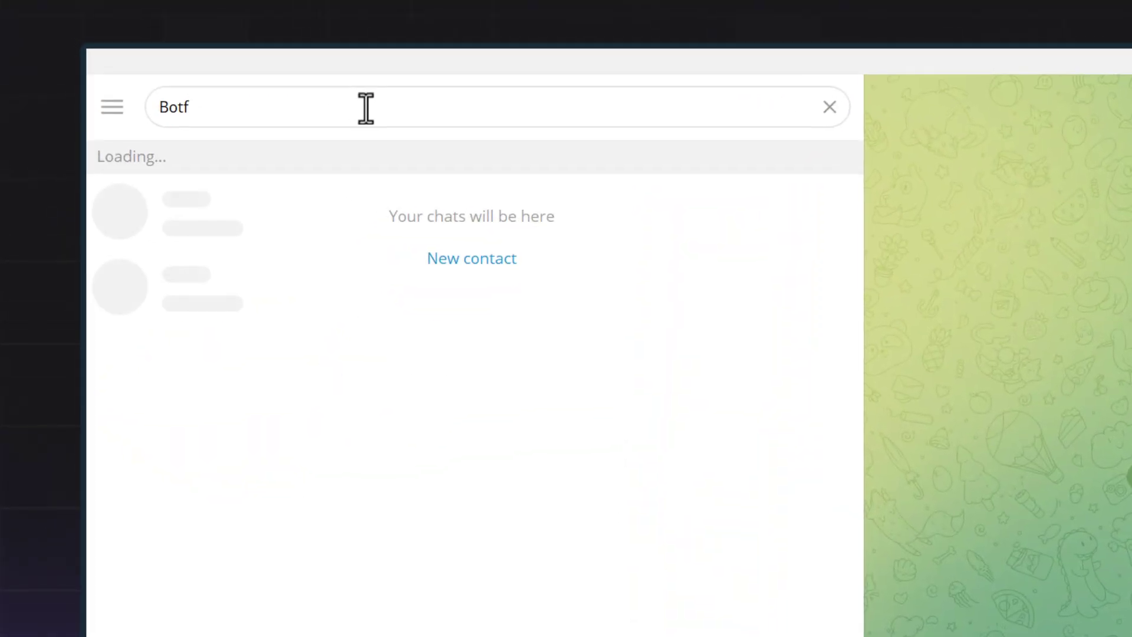
# Search Telegram for Botfather, open the verified BotFather chat and start the bot
pyautogui.write('ather')
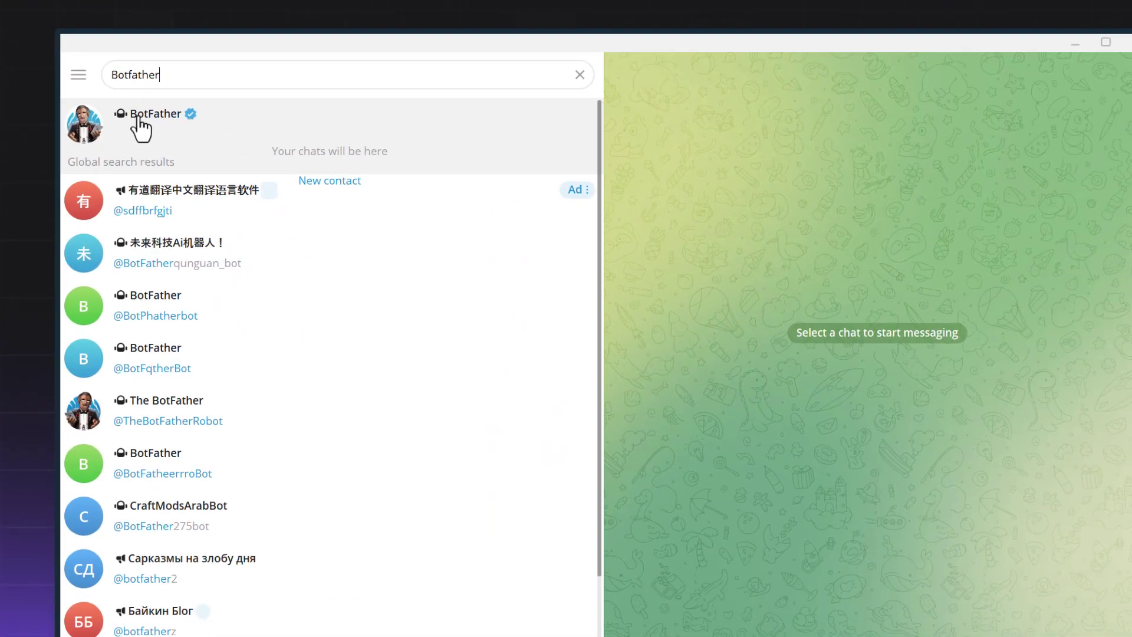
pyautogui.click(454, 177)
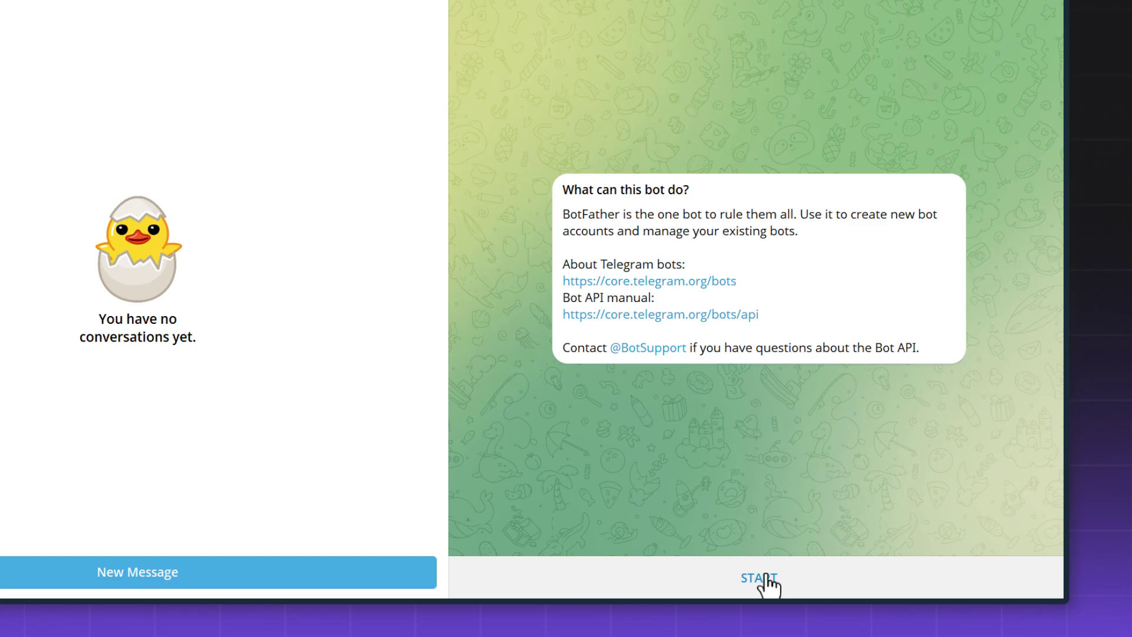
pyautogui.click(829, 588)
# Request a new bot from BotFather with /newbot and name it OttoKitSupport
pyautogui.write('/new')
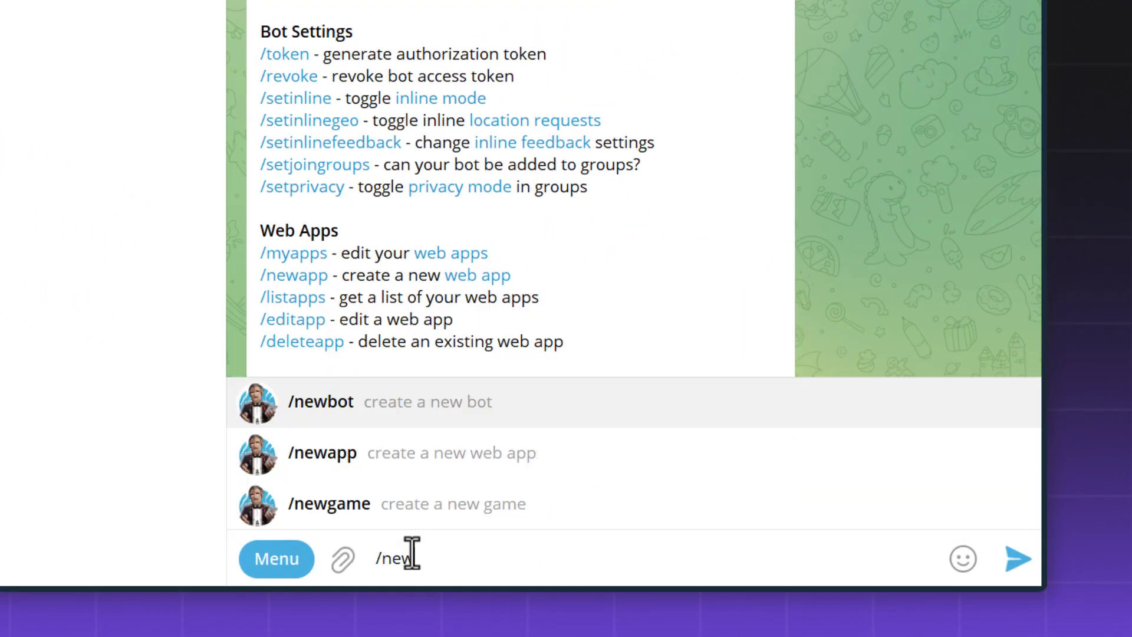
pyautogui.write('bot')
pyautogui.press('Return')
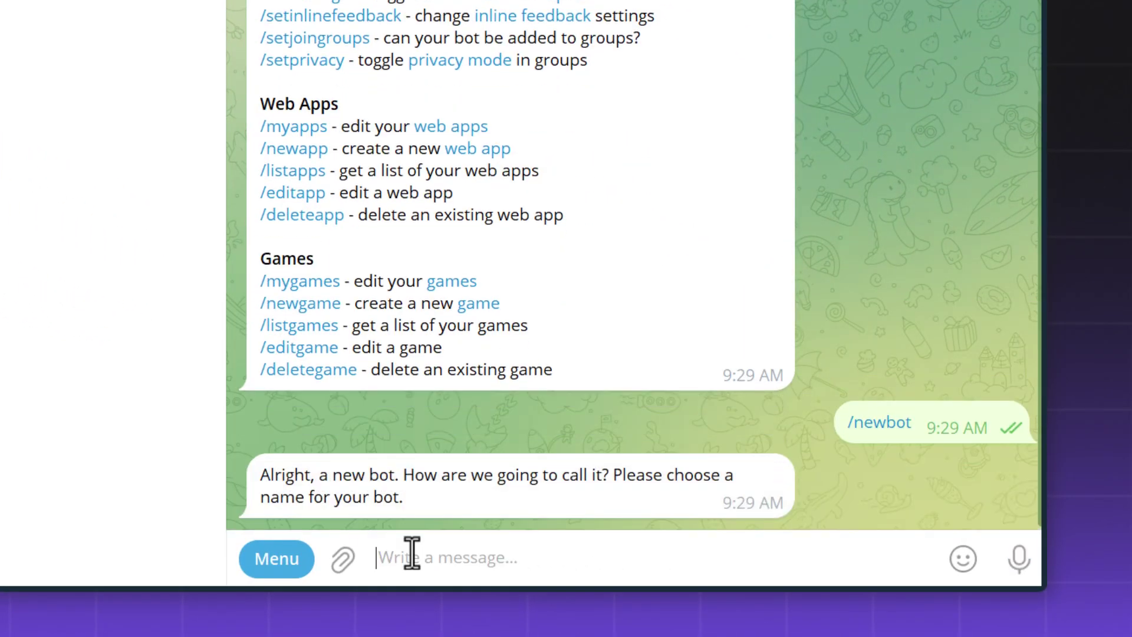
pyautogui.write('OttoKitSupport')
pyautogui.press('Return')
# Give the new bot the username OttoKitSupportBot and select its HTTP API token in BotFather's reply
pyautogui.write('OttoK')
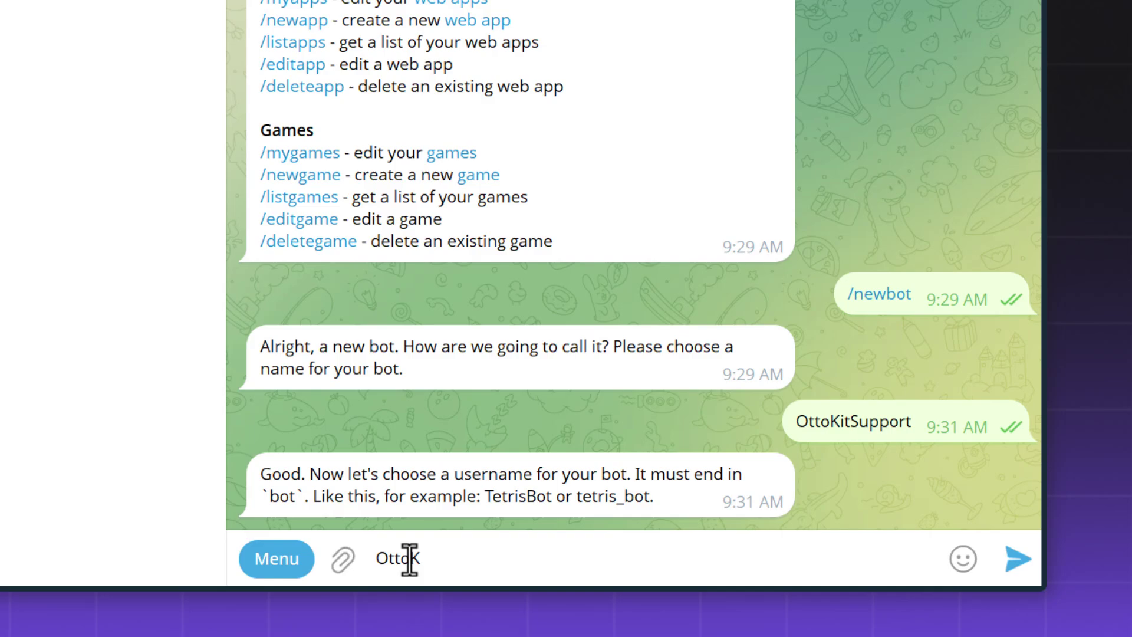
pyautogui.write('itSupportBot')
pyautogui.press('Return')
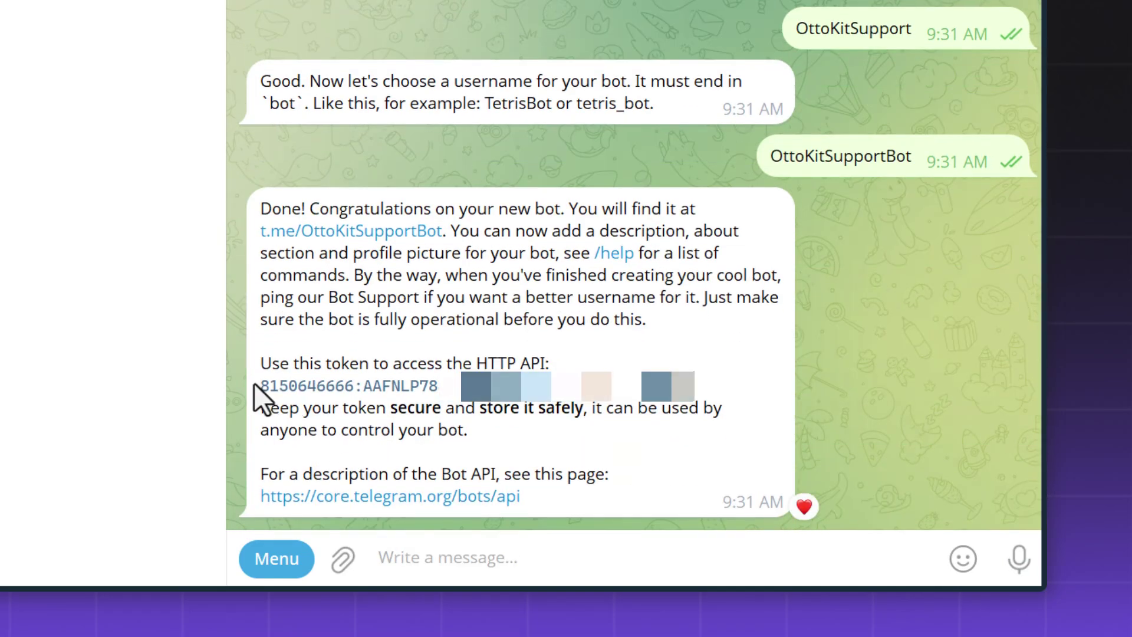
pyautogui.moveTo(254, 385); pyautogui.dragTo(712, 384)
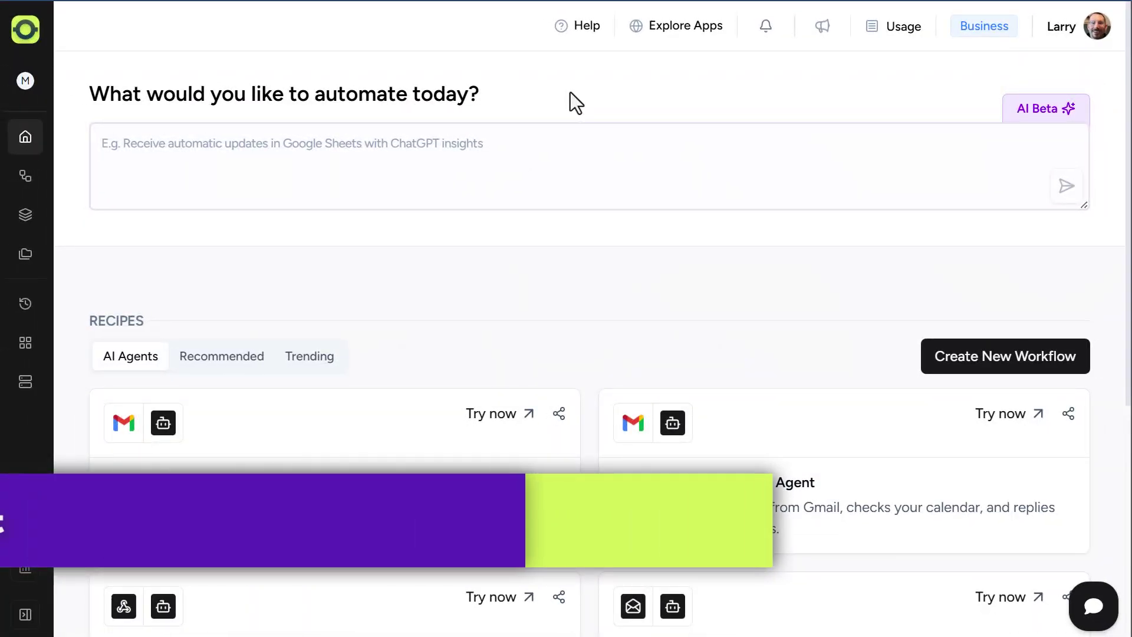
# Switch to OttoKit and create a new workflow named "OttoKit Customer Support Bot"
pyautogui.click(22, 180)
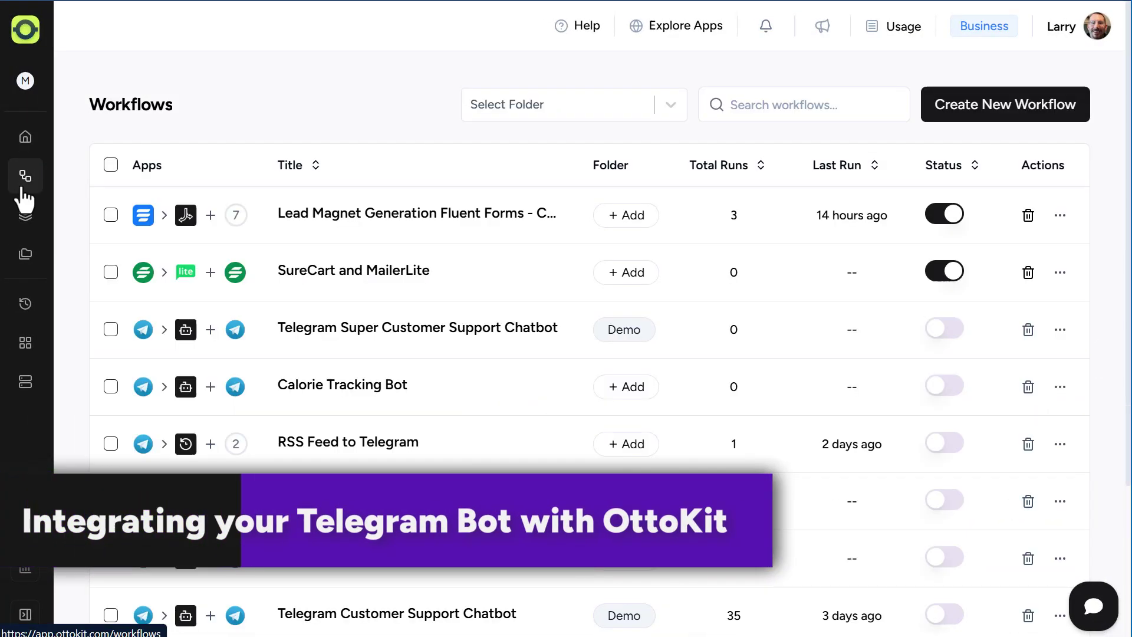
pyautogui.click(998, 115)
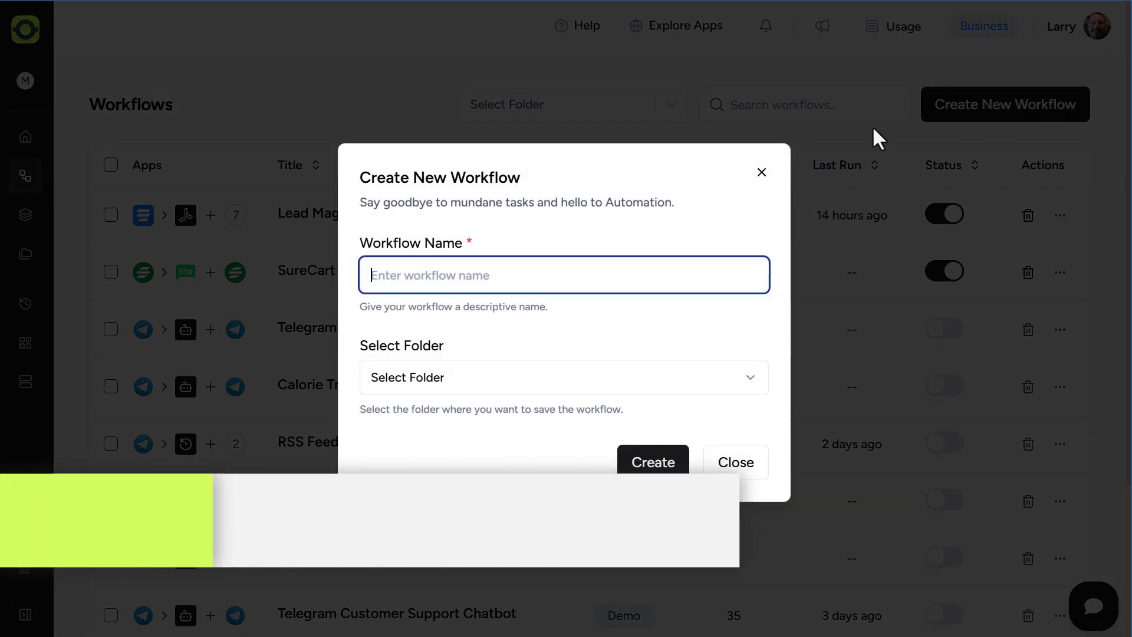
pyautogui.write('OttoKit Customer Support Bot')
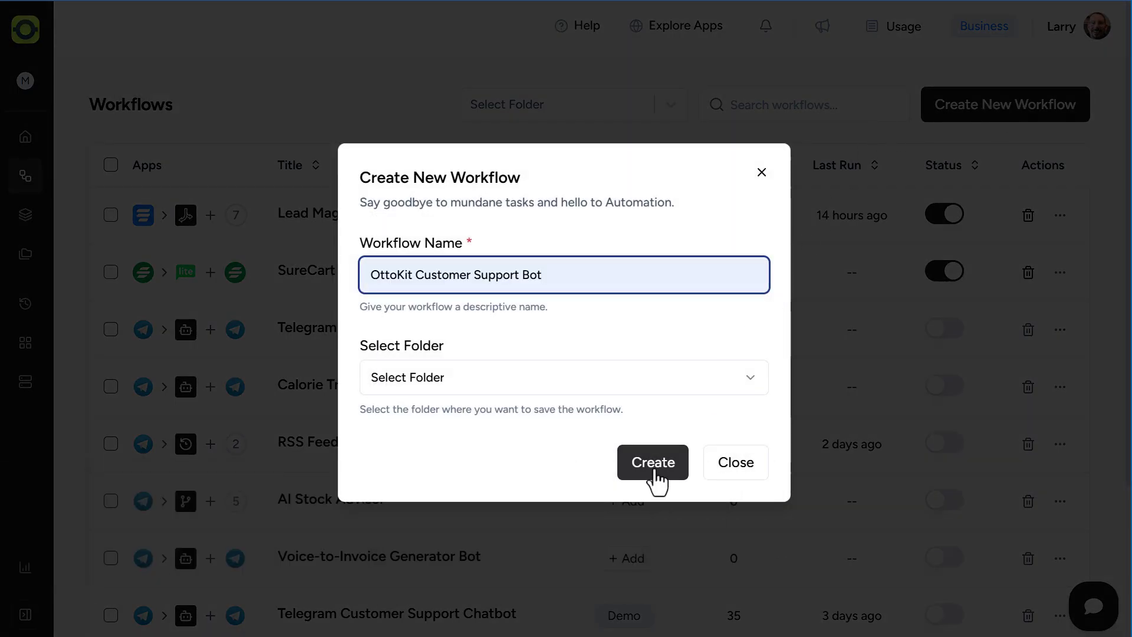
pyautogui.click(654, 473)
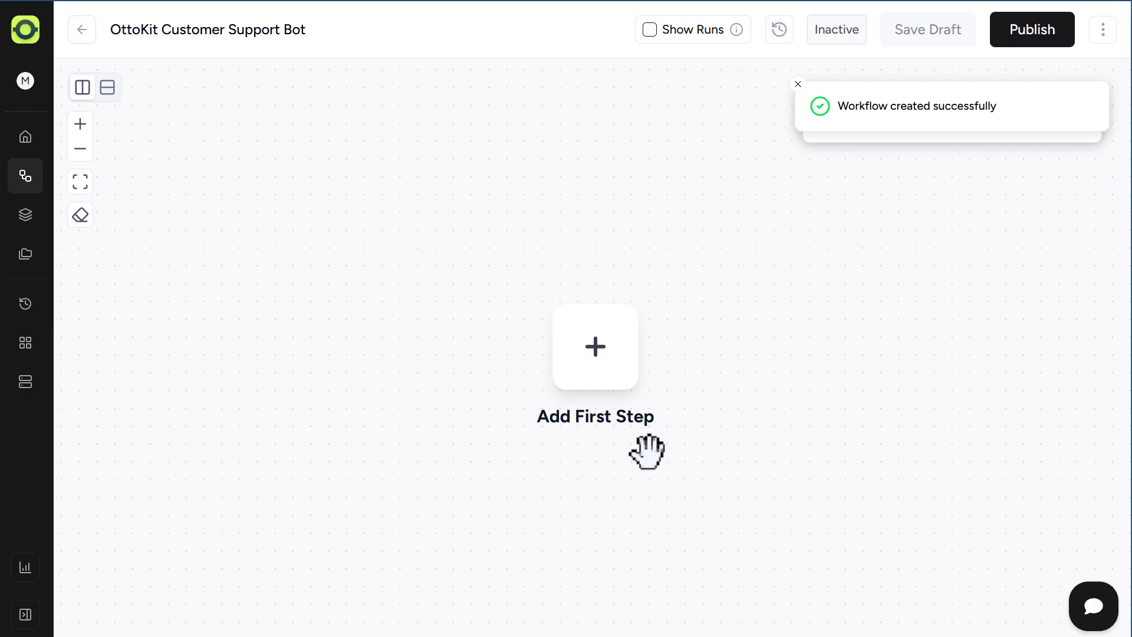
# Add Telegram as the workflow's trigger app, using the Fetch Updates from Bot event
pyautogui.click(606, 358)
pyautogui.write('telegram')
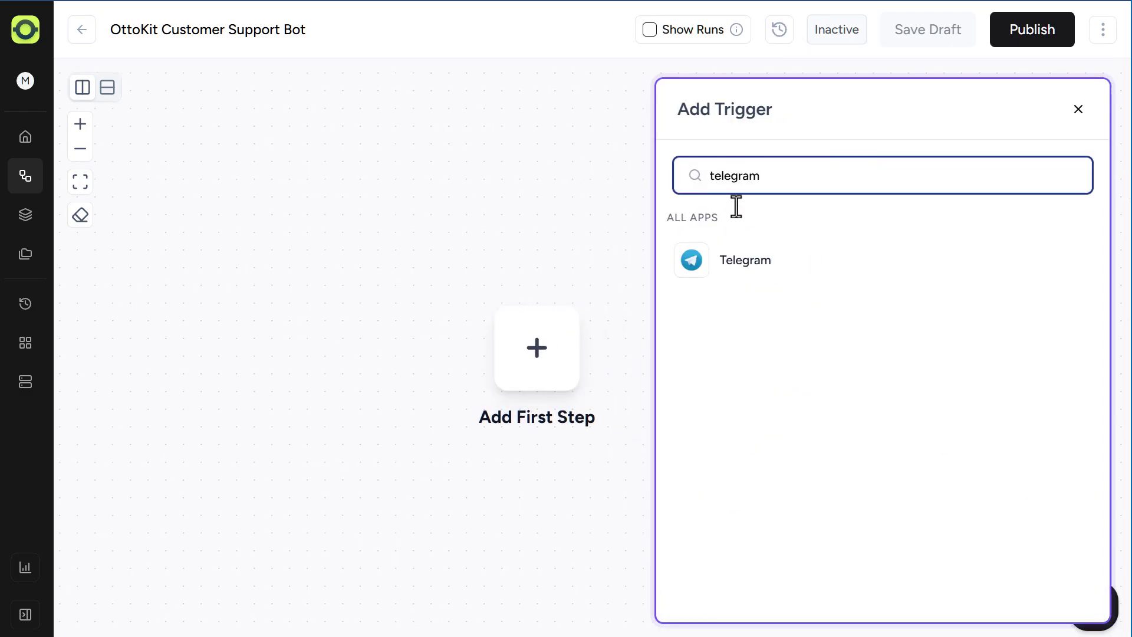
pyautogui.click(761, 272)
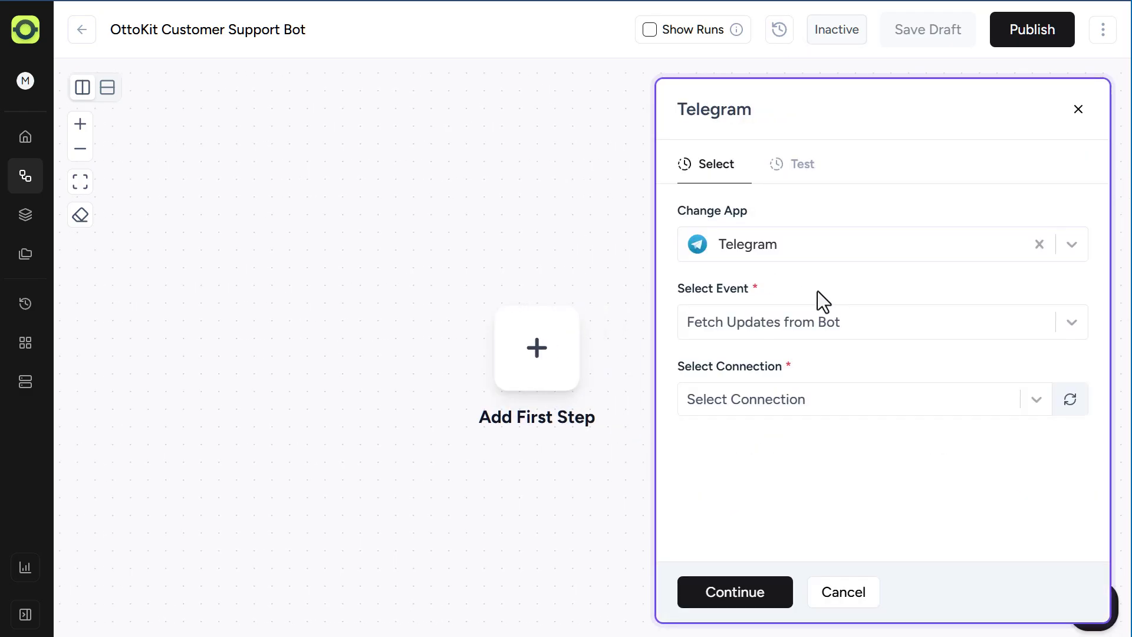
# Create a new Telegram connection for the trigger titled "OttoKit Support Bot" and enter the bot token to connect it
pyautogui.click(1032, 397)
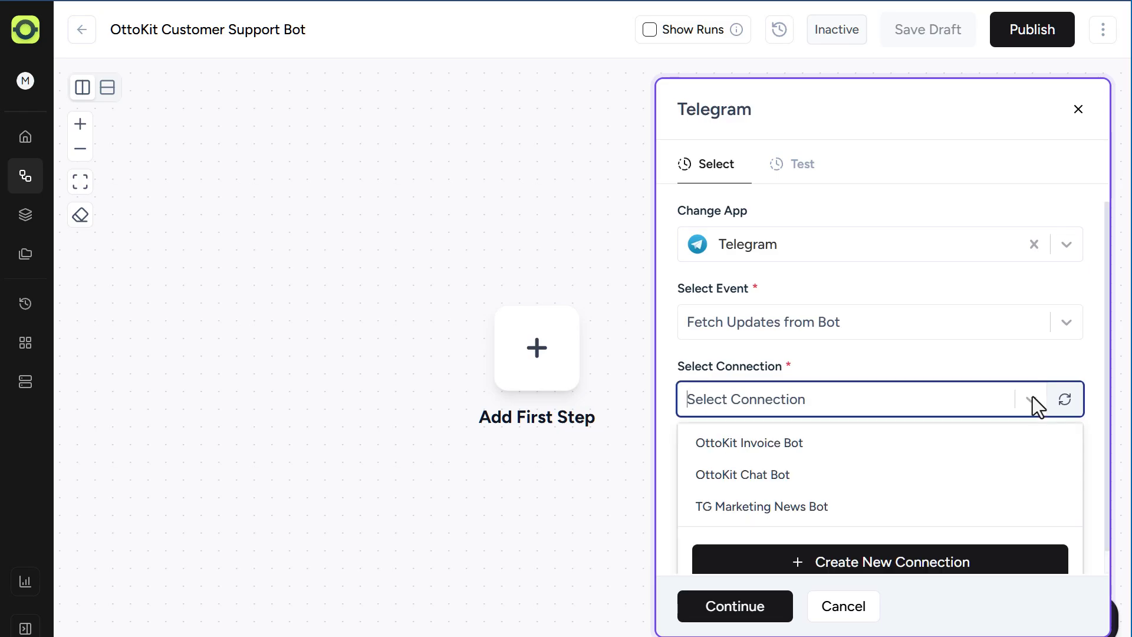
pyautogui.click(935, 566)
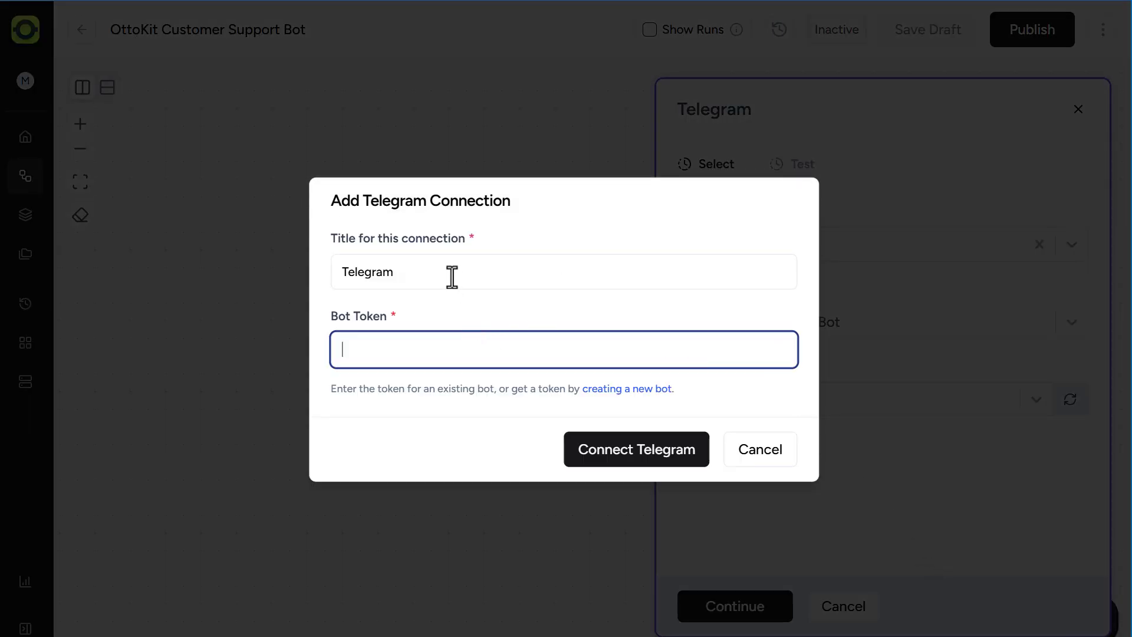
pyautogui.tripleClick(452, 276)
pyautogui.write('OttoKit Support Bot')
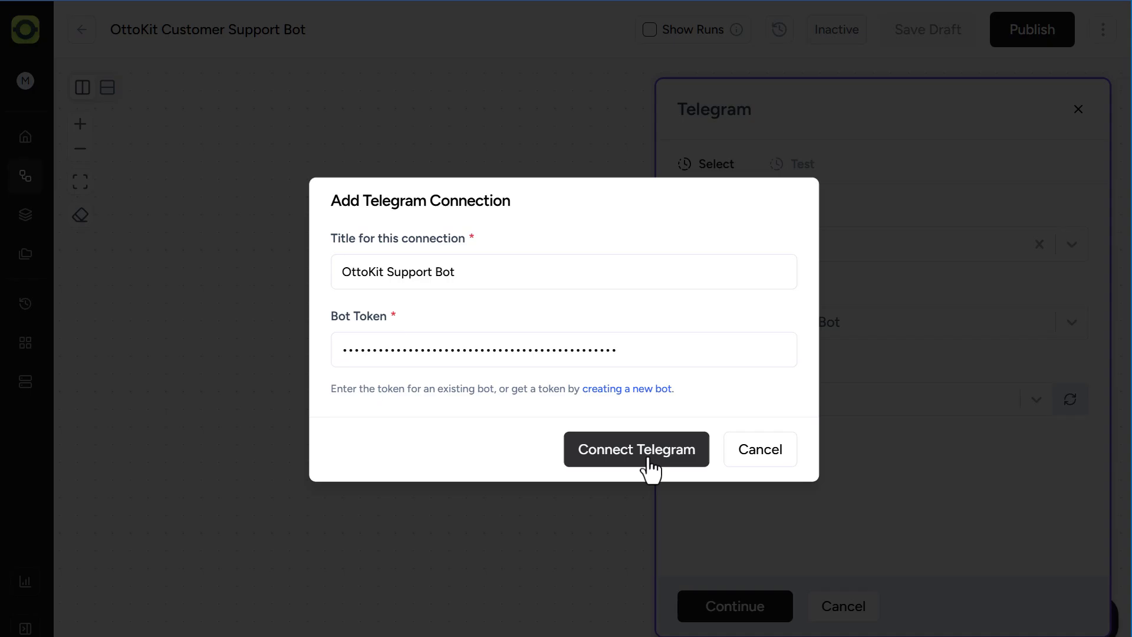
pyautogui.click(649, 454)
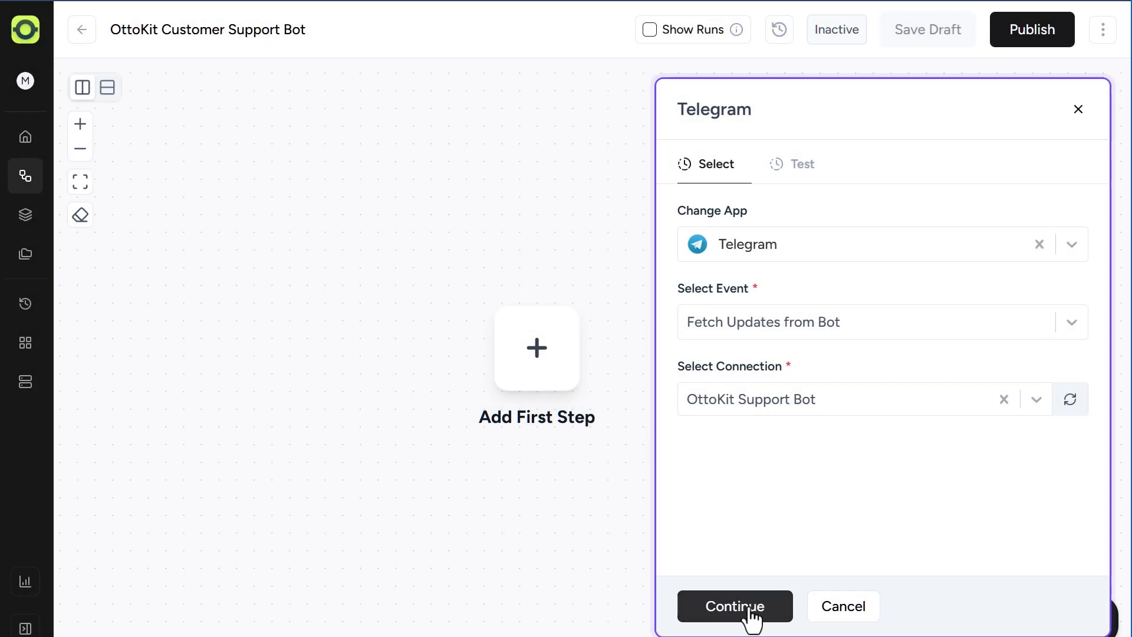
# Proceed to the Telegram trigger's test and switch to Telegram to execute the bot event
pyautogui.click(761, 599)
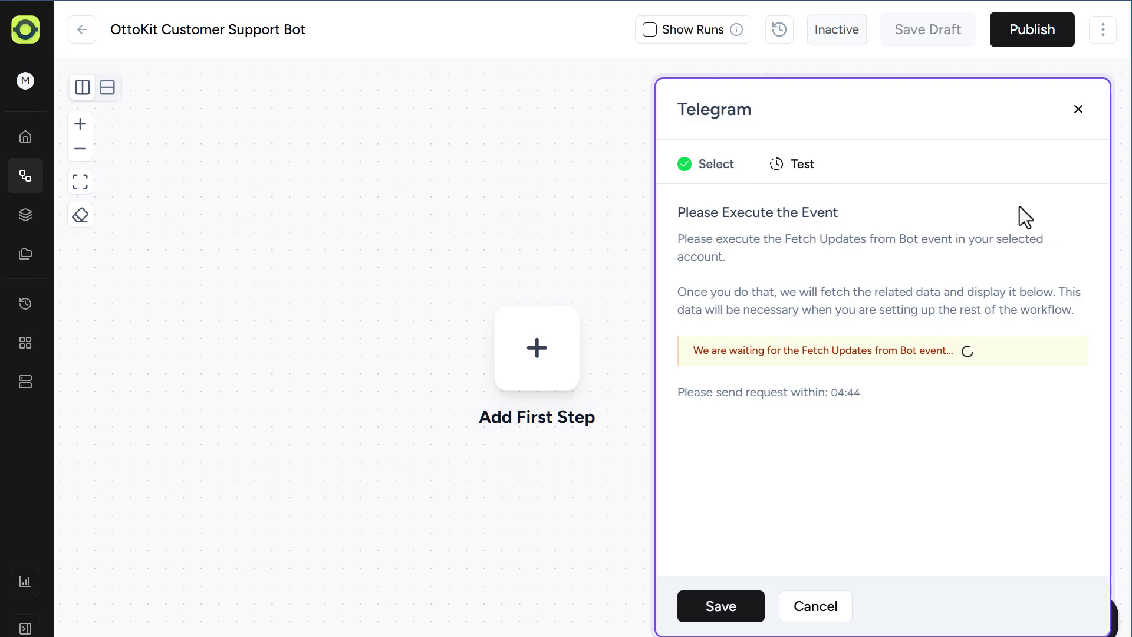
pyautogui.hotkey('alt', 'Tab')
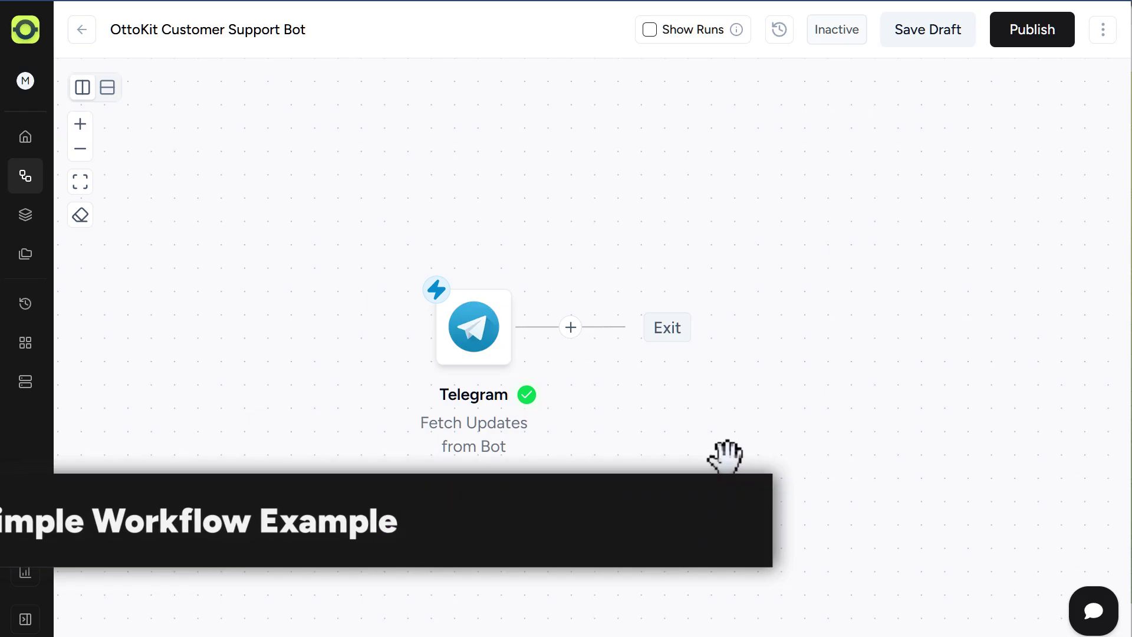
# Add an OpenAI action after the Telegram trigger, using the Create Chat Completion event and LS Chatty Connection
pyautogui.click(571, 327)
pyautogui.write('openai')
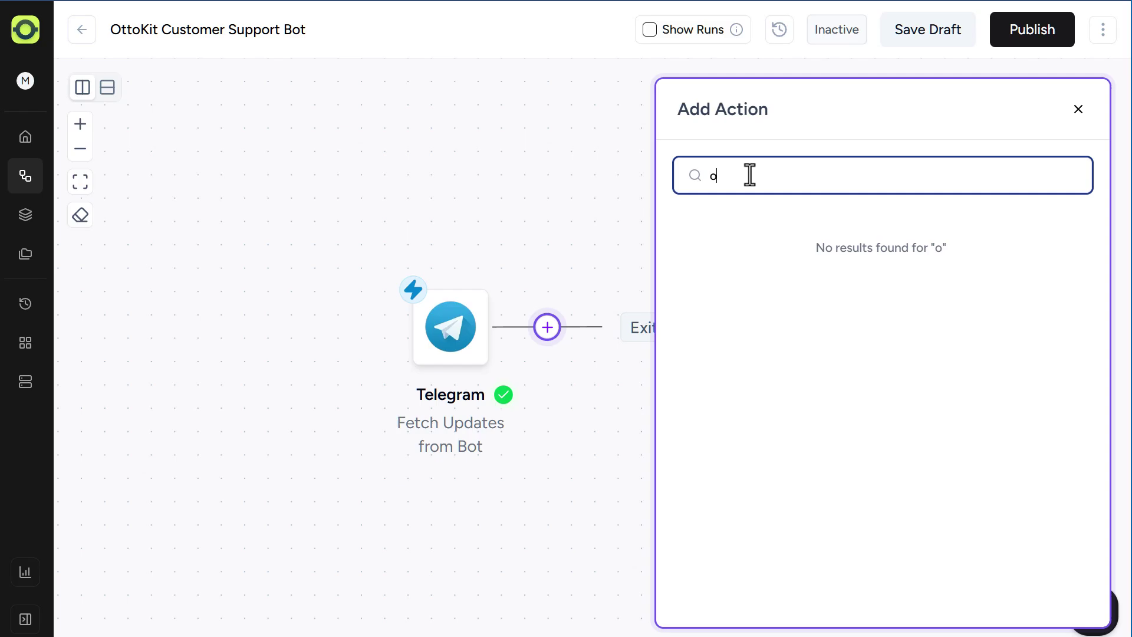
pyautogui.click(750, 253)
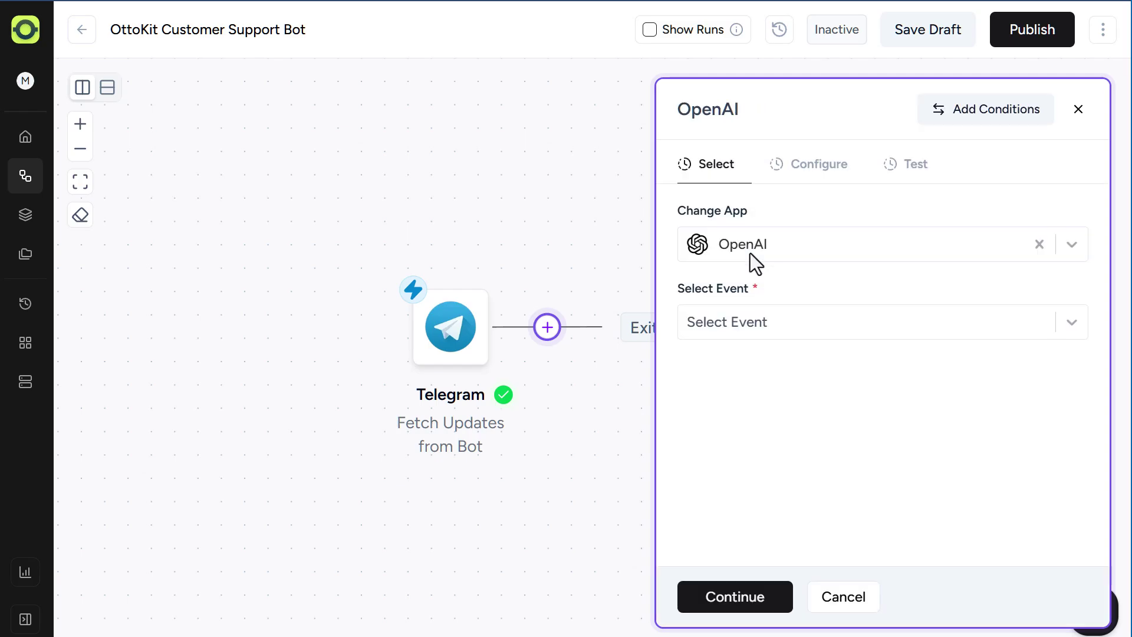
pyautogui.click(783, 324)
pyautogui.click(808, 382)
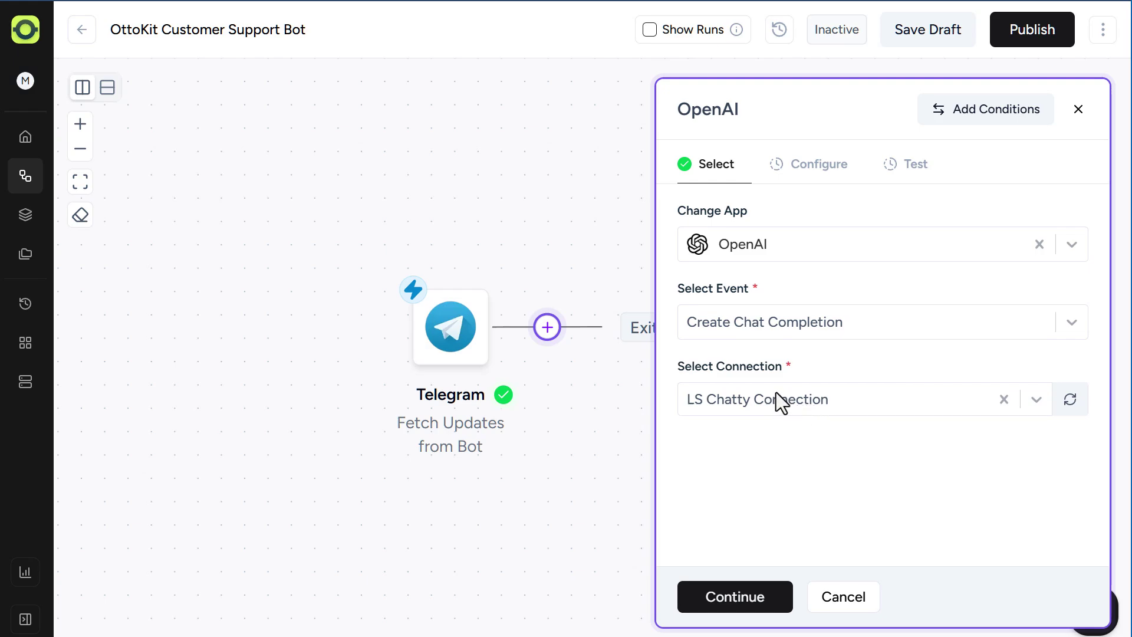
pyautogui.click(773, 605)
# Set the OpenAI model to chatgpt-4o-latest and describe the AI role as a friendly, knowledgeable advisor offering customers thoughtful, clear, genuinely helpful guidance
pyautogui.click(776, 245)
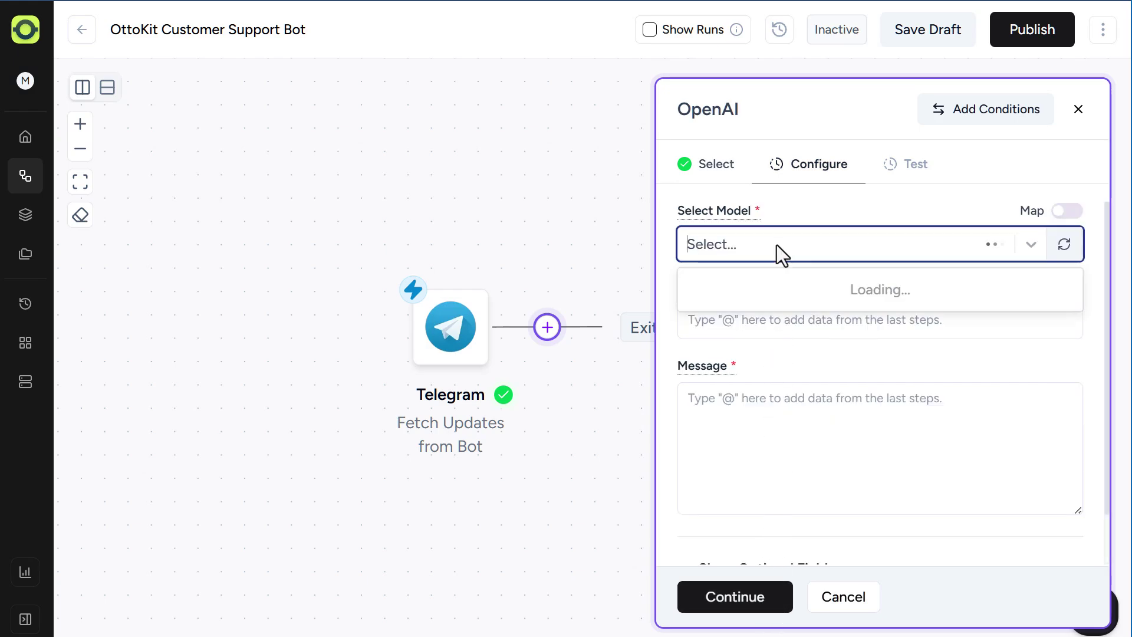
pyautogui.click(756, 320)
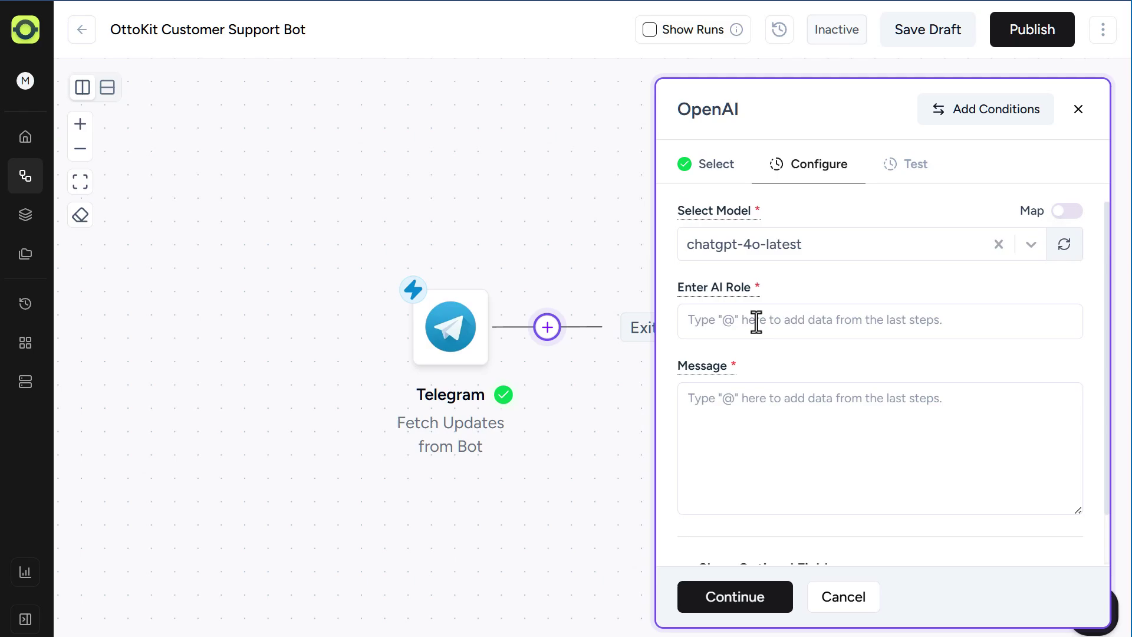
pyautogui.click(755, 320)
pyautogui.write('You are a friendly, knowledgeable advisor who helps customers solve their challenges by offering thoughtful, clear, and genuinely helpful guidance. Your tone is warm and supportive — like a trusted friend who also happens to be great at problem-solving.')
# Map the OpenAI action's message to the Message Text data from the Telegram trigger
pyautogui.click(796, 458)
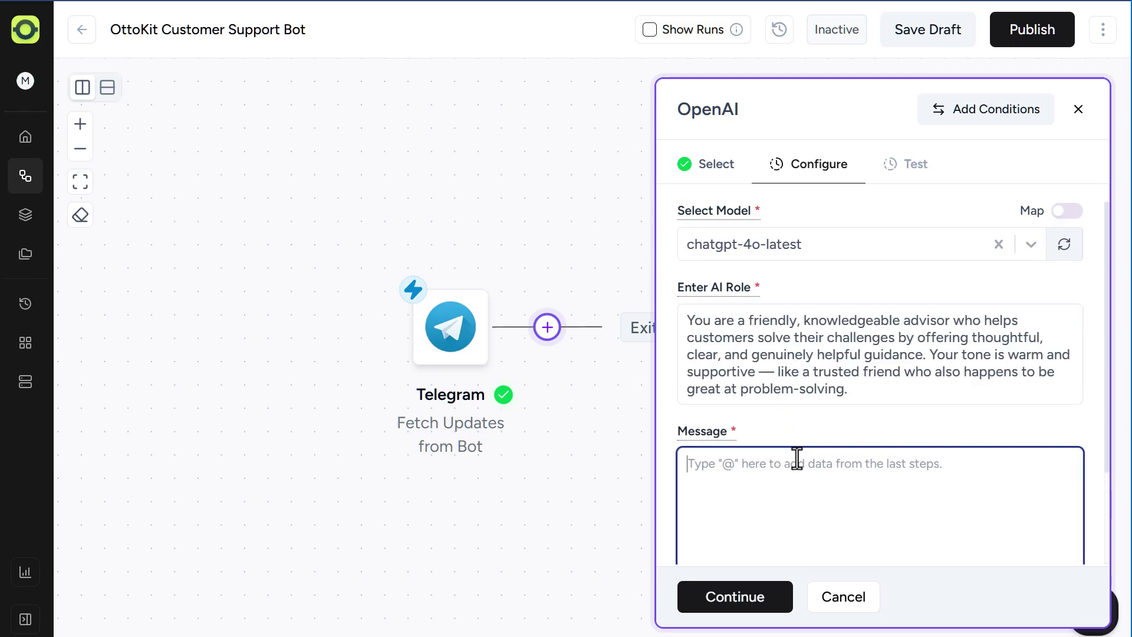
pyautogui.write('@')
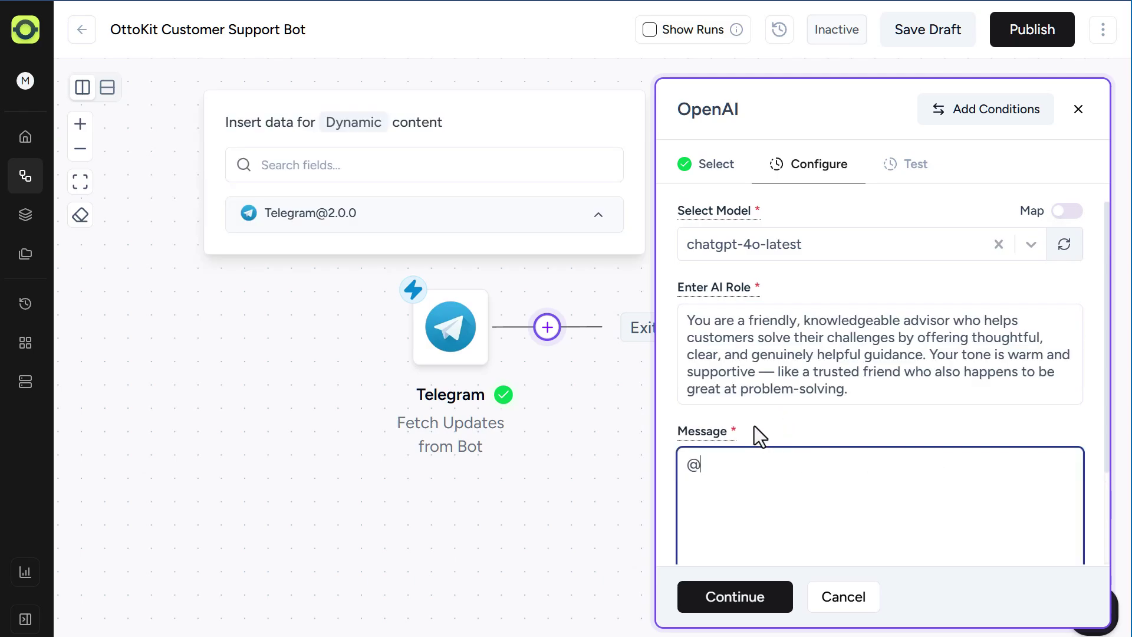
pyautogui.click(598, 219)
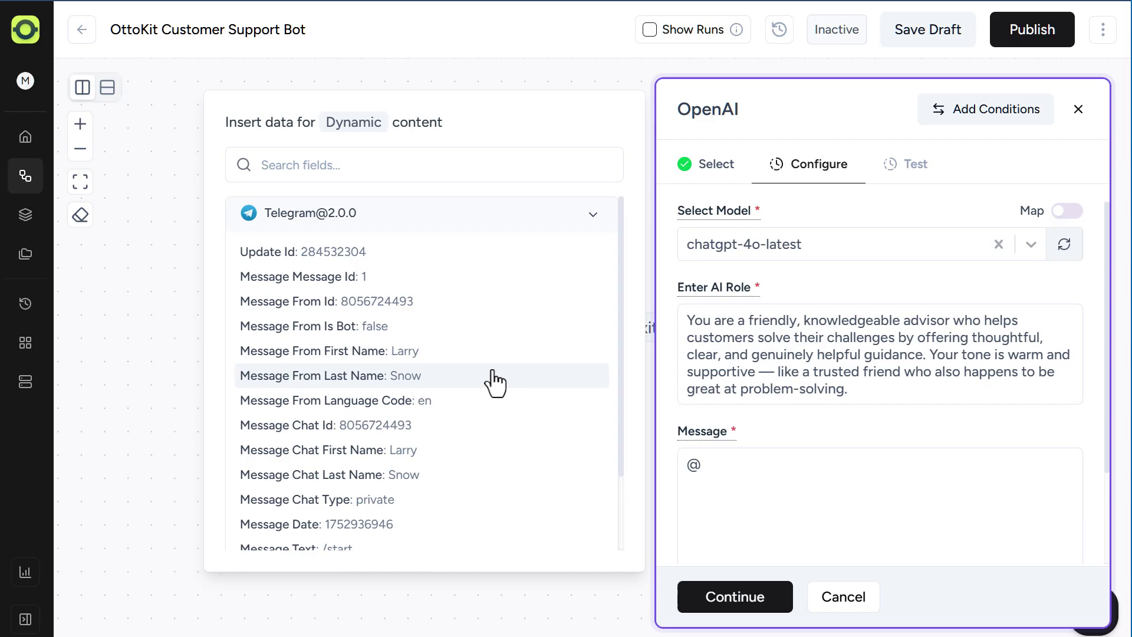
pyautogui.scroll(-2, 448, 398)
pyautogui.click(326, 466)
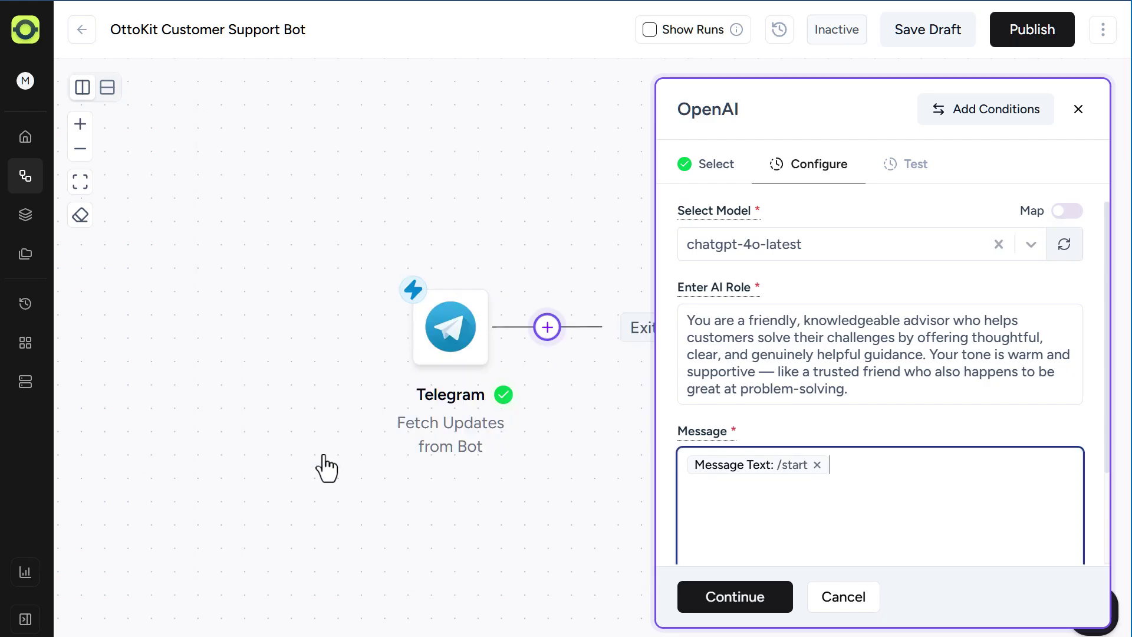
# Test the configured OpenAI action and save it to the workflow
pyautogui.click(753, 607)
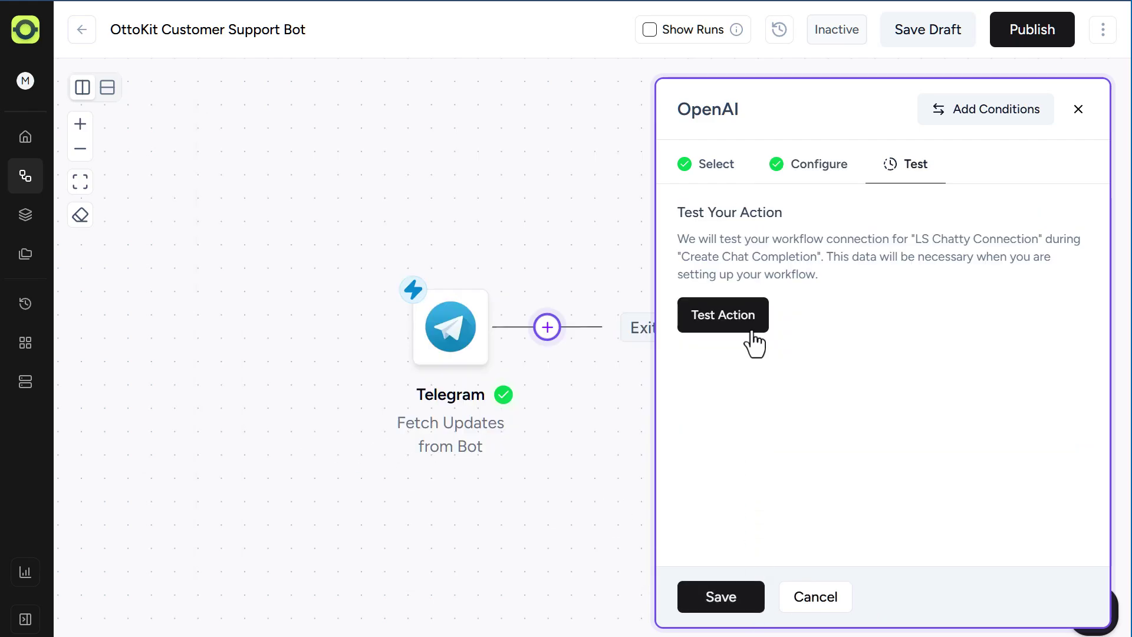
pyautogui.click(764, 317)
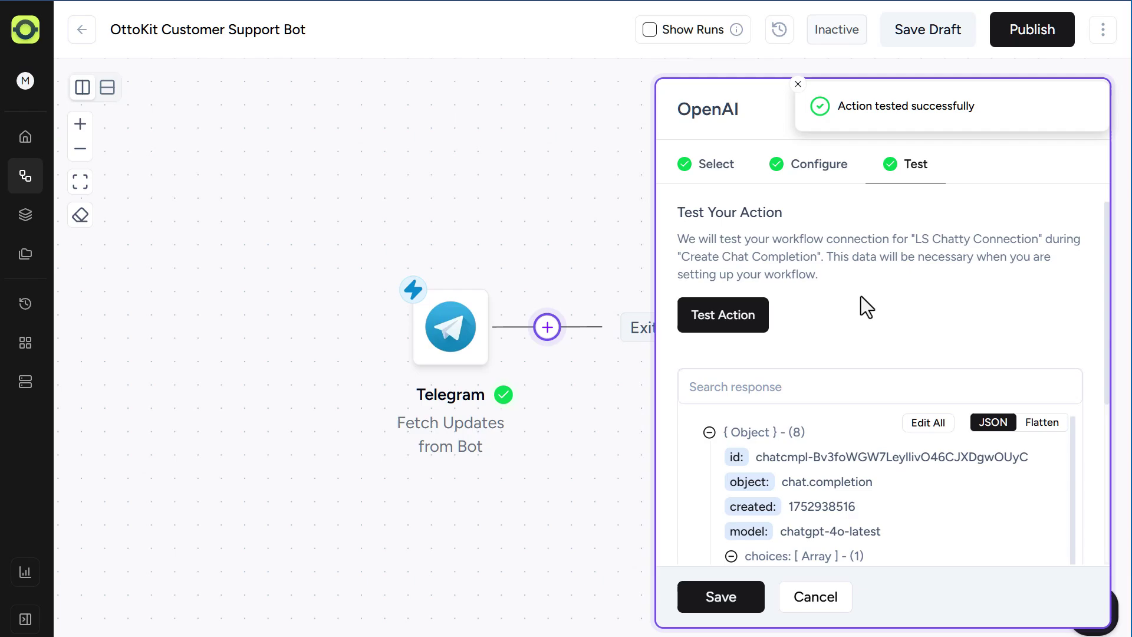
pyautogui.click(751, 597)
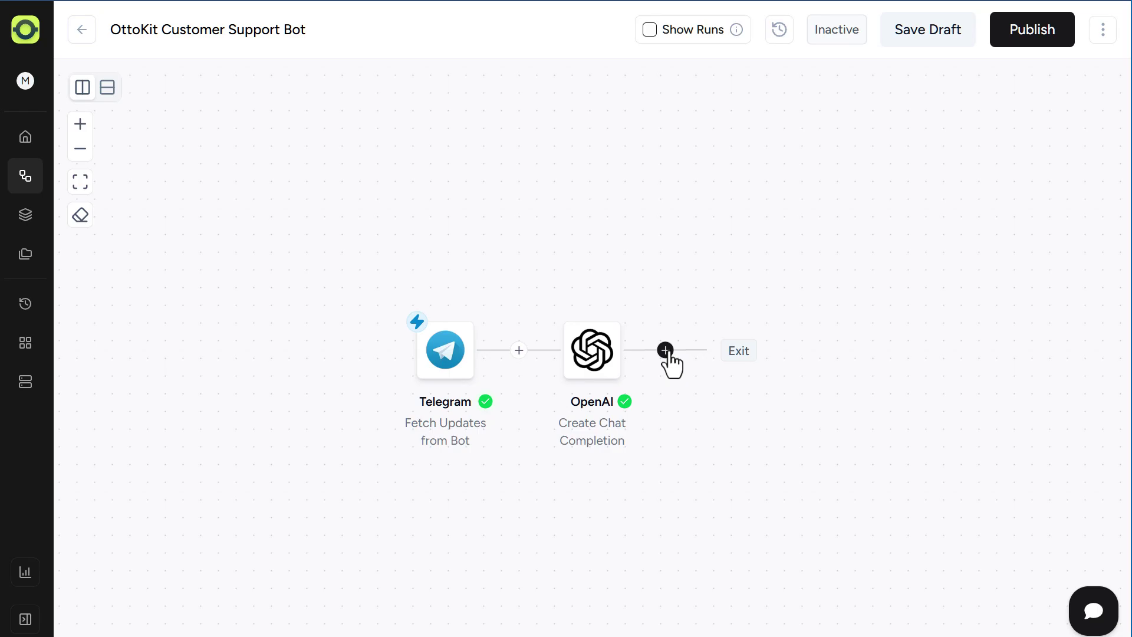
# Add a Telegram action after OpenAI with the Send Message event and the OttoKit Support Bot connection
pyautogui.click(665, 350)
pyautogui.click(755, 323)
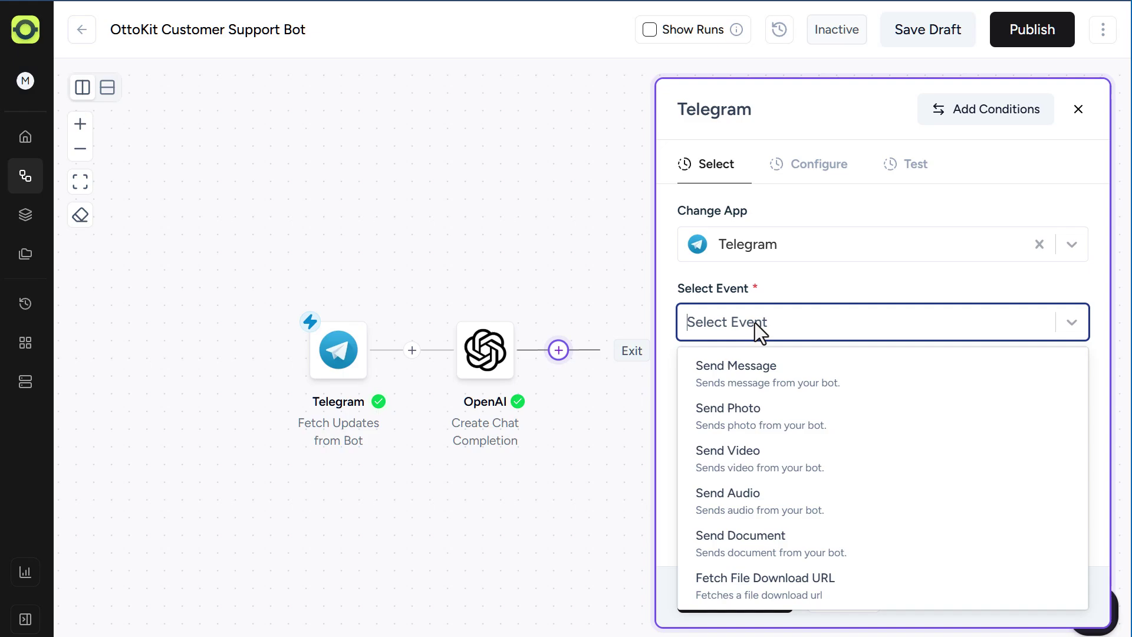
pyautogui.click(756, 364)
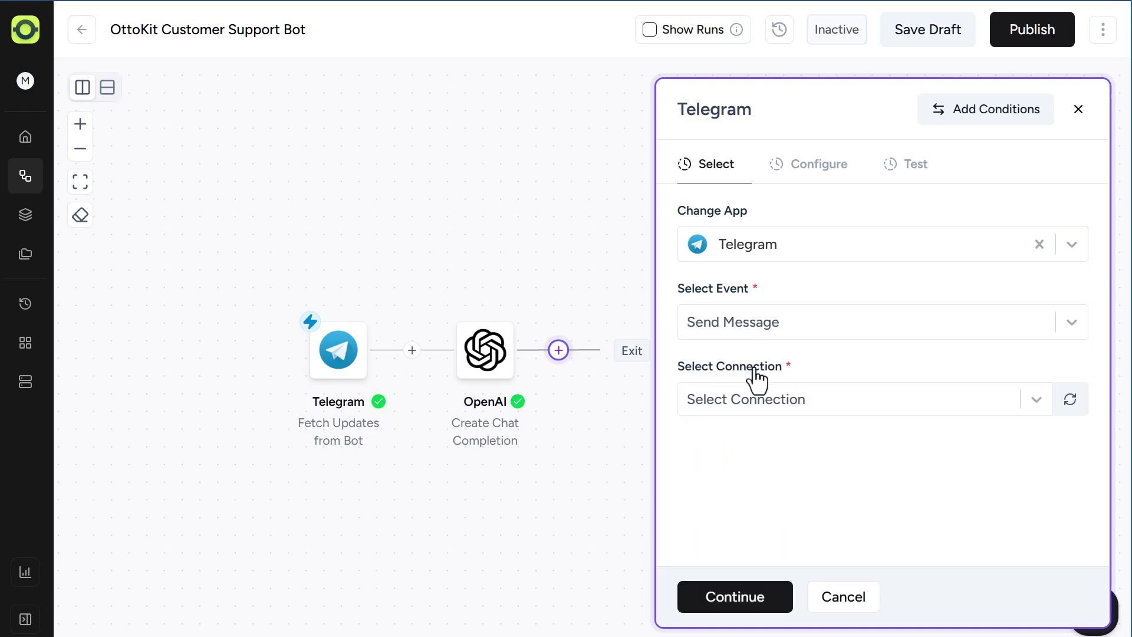
pyautogui.click(800, 401)
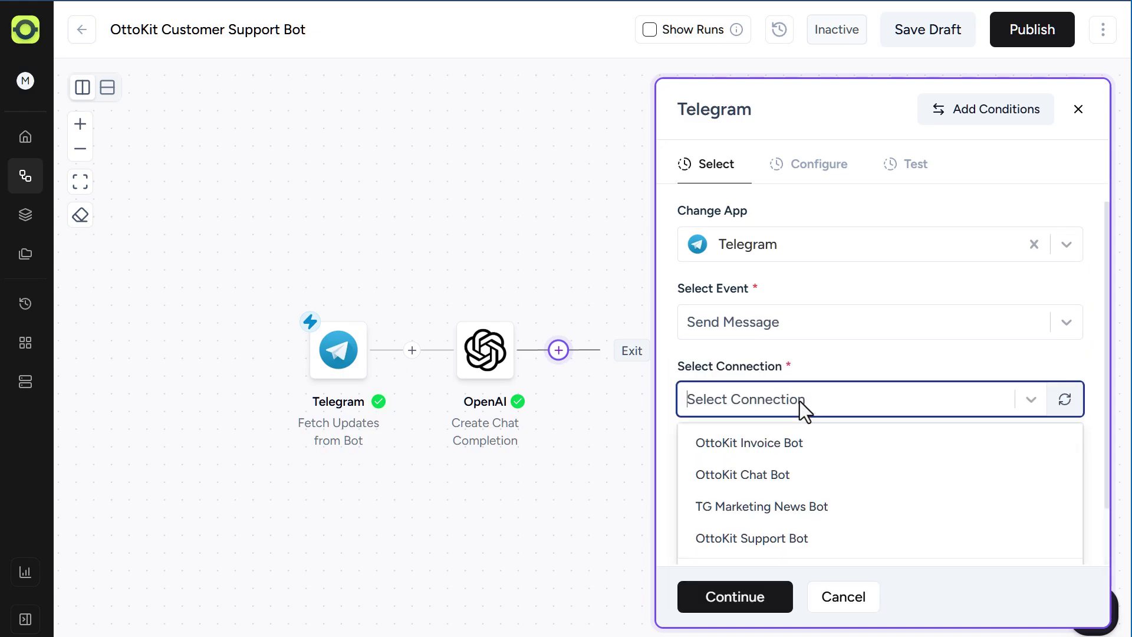
pyautogui.click(795, 538)
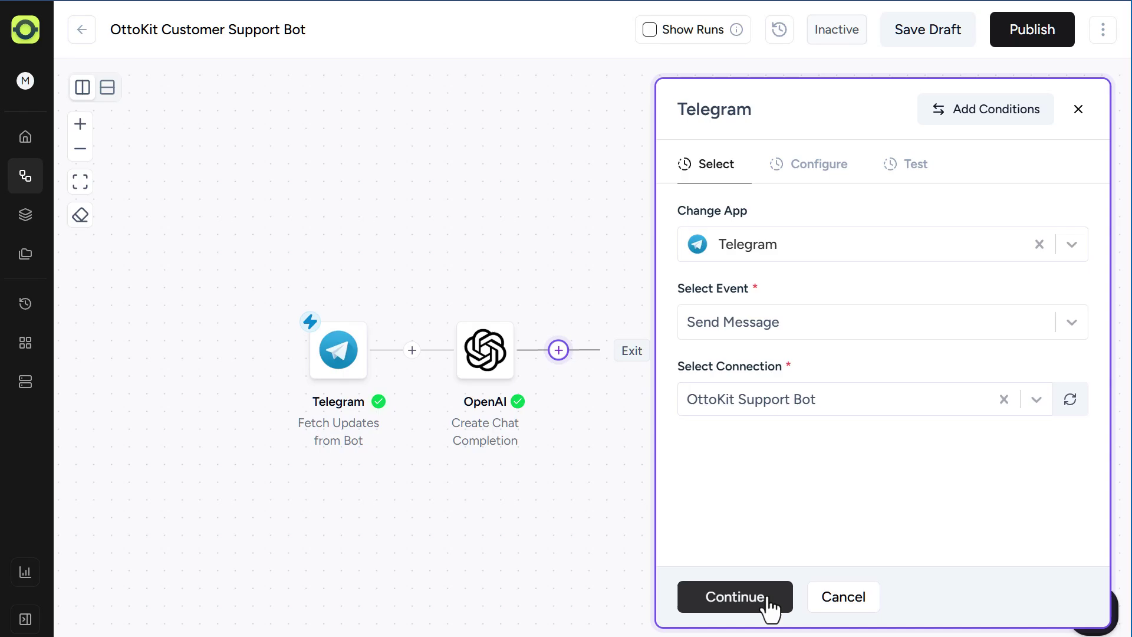
# Map the Send Message action's Chat ID to the Message Chat Id data from the Telegram trigger
pyautogui.click(768, 598)
pyautogui.click(720, 248)
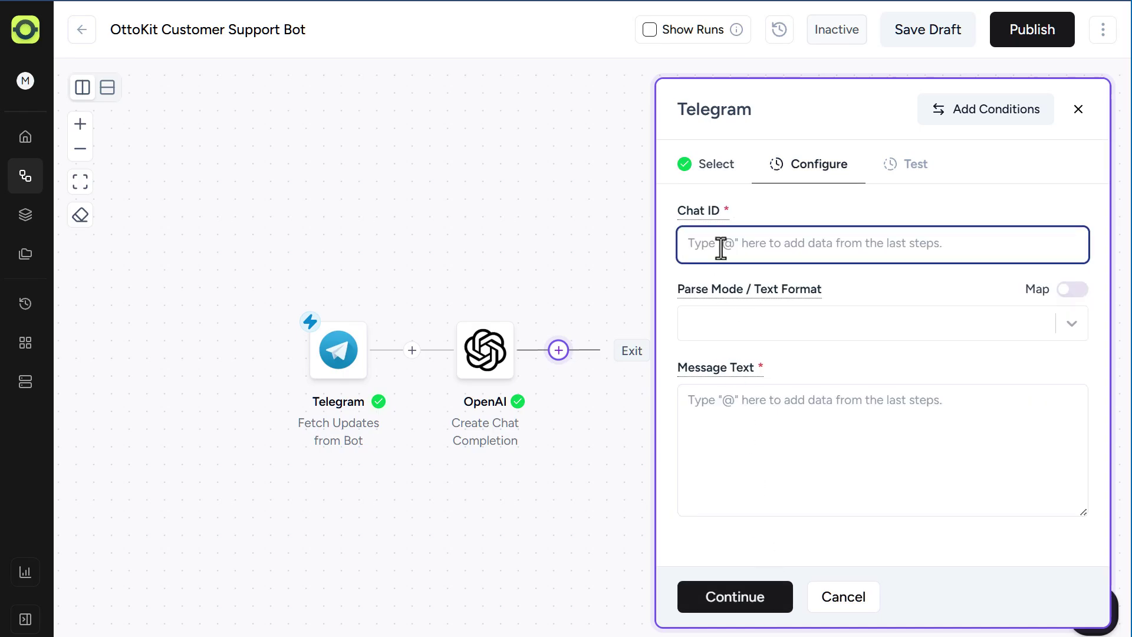
pyautogui.write('@')
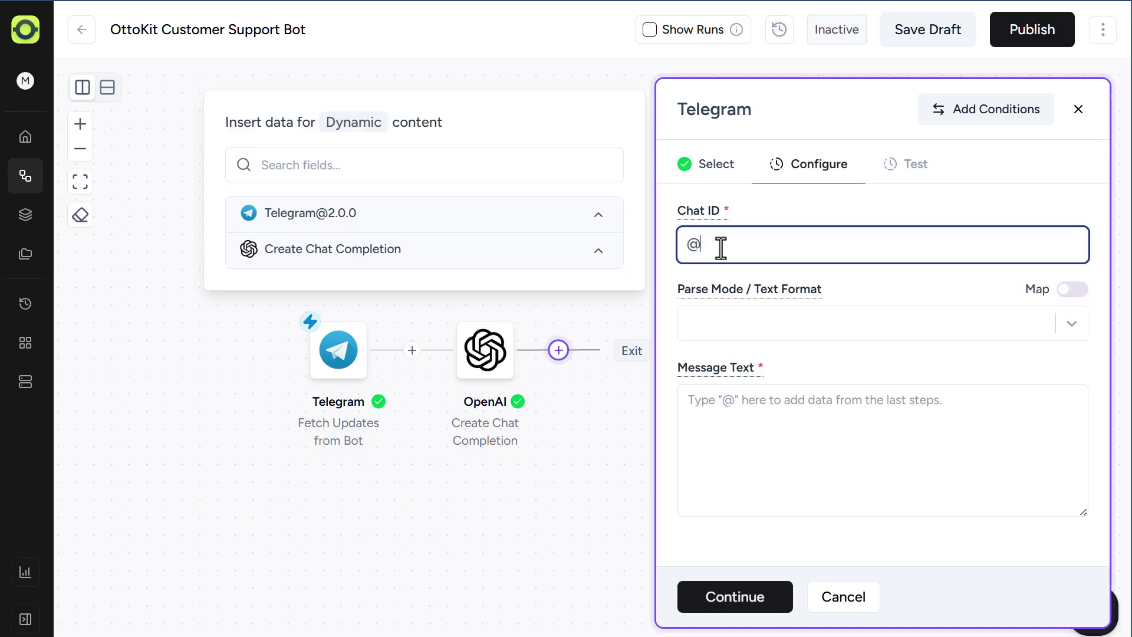
pyautogui.click(599, 218)
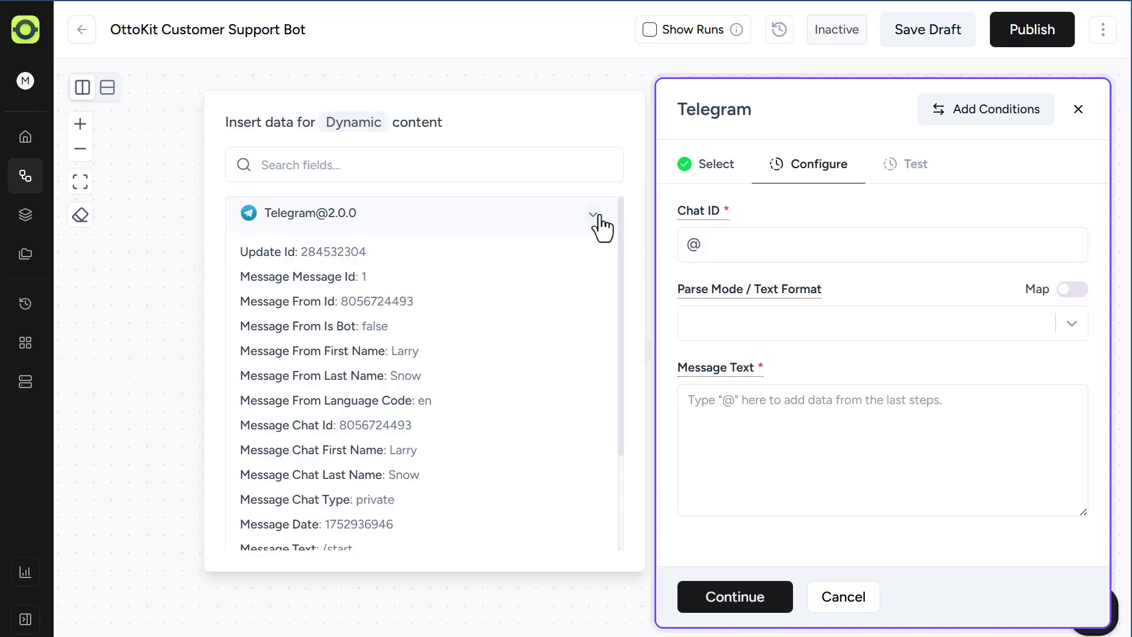
pyautogui.click(389, 439)
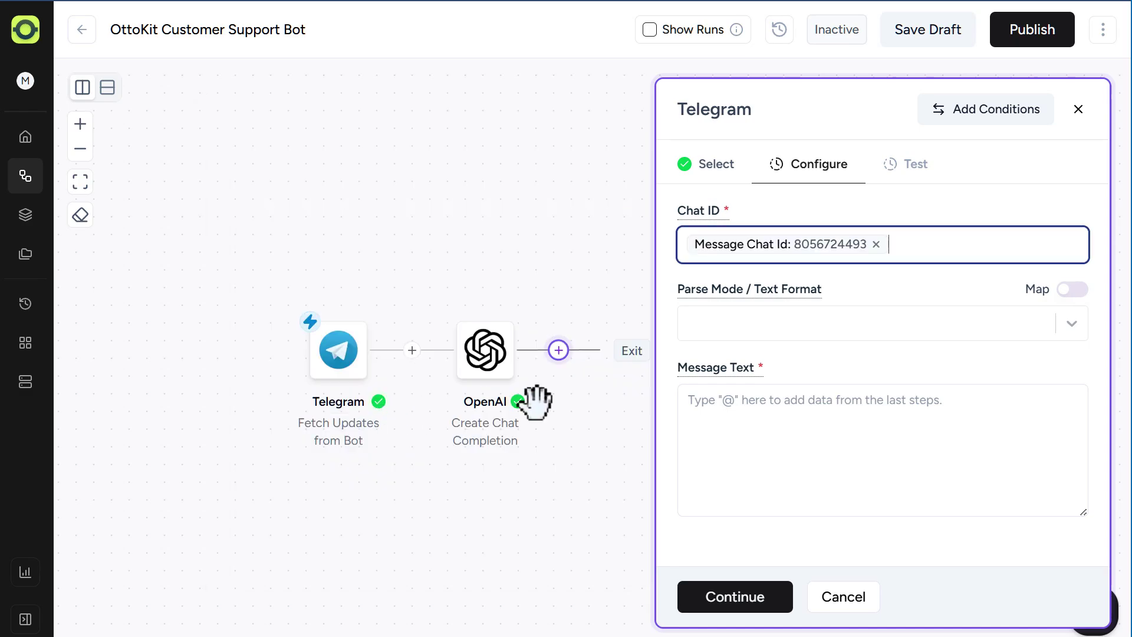
# Map the Message Text to OpenAI's Choices 0 Message Content and test the Telegram action
pyautogui.click(798, 403)
pyautogui.write('@')
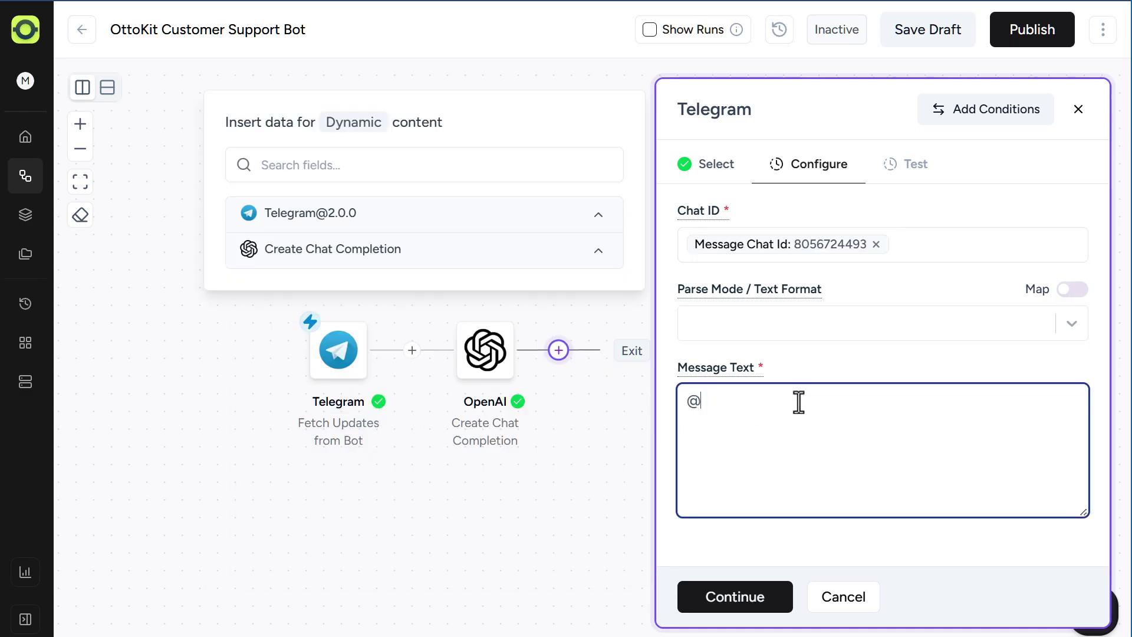
pyautogui.click(598, 250)
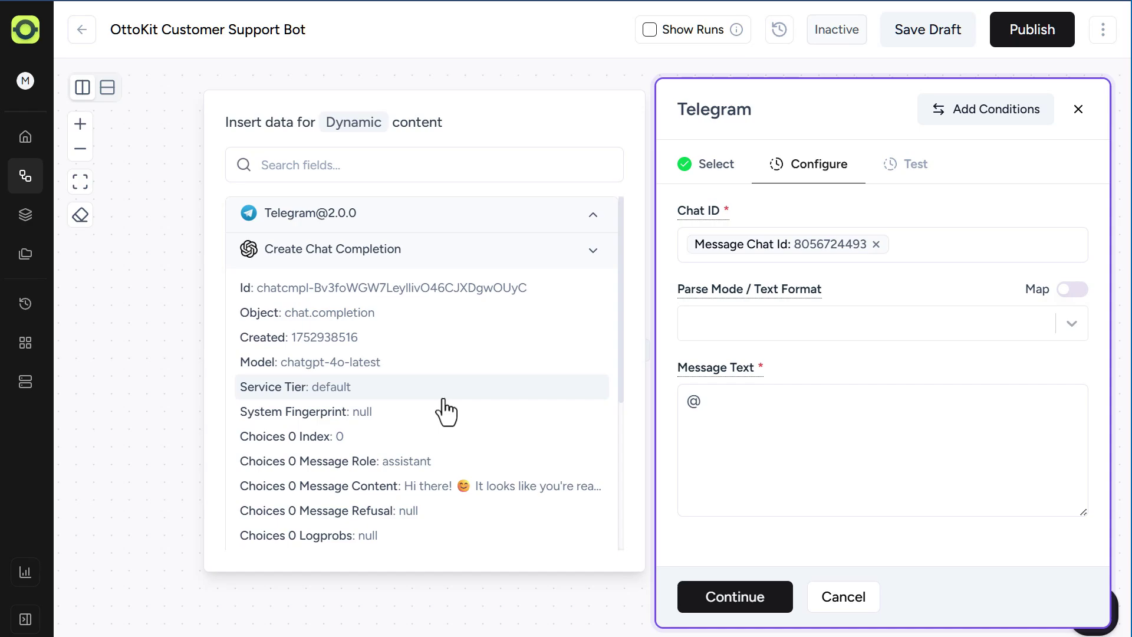
pyautogui.click(422, 486)
pyautogui.click(750, 609)
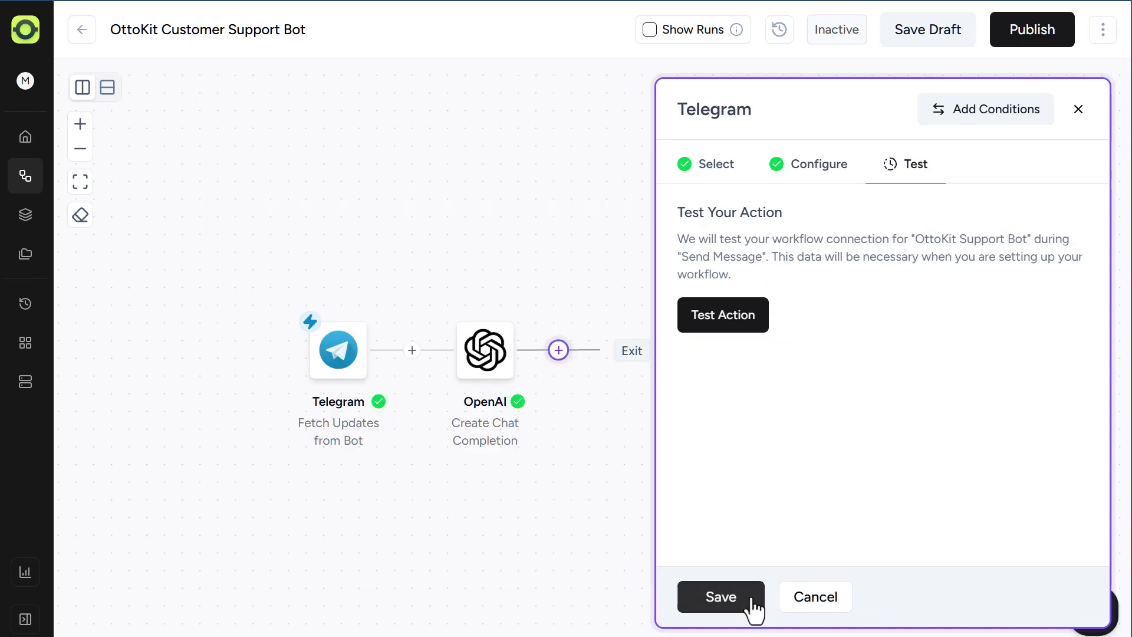
pyautogui.click(716, 317)
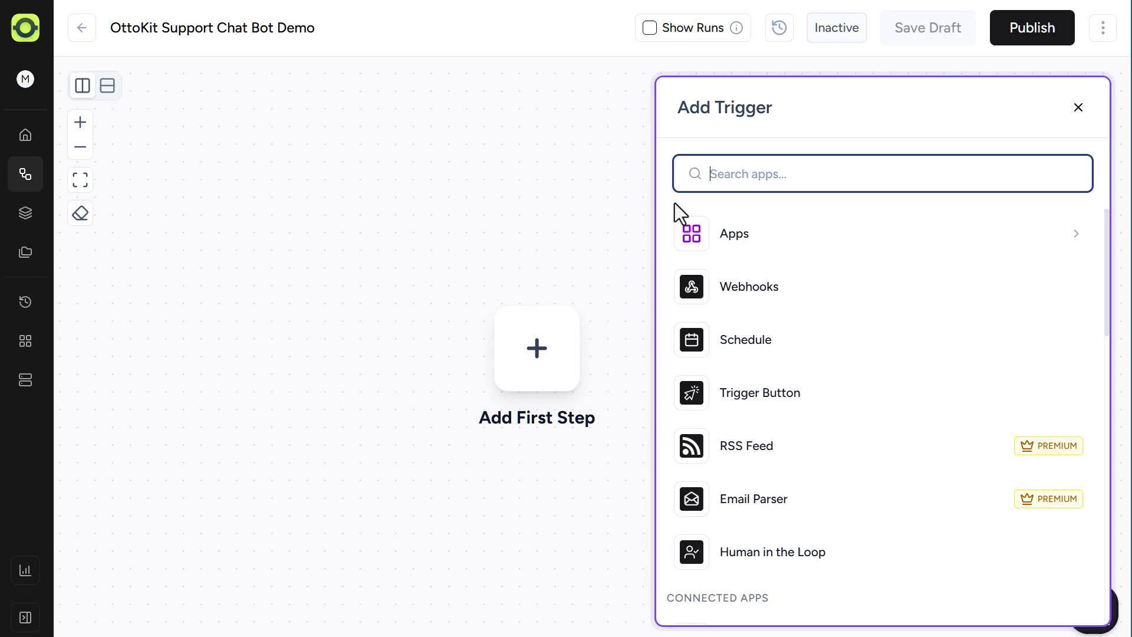
# In the OttoKit Support Chat Bot Demo workflow, add a Telegram trigger with the Fetch Updates from Bot event and the OttoKit Chat Bot connection
pyautogui.write('tele')
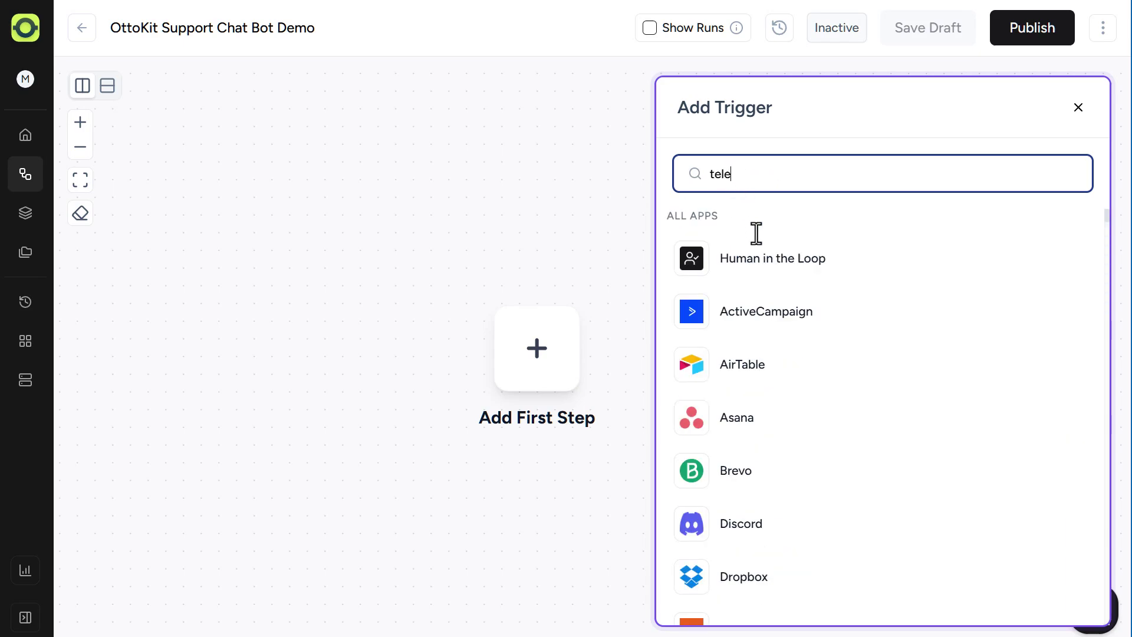
pyautogui.click(757, 255)
pyautogui.click(769, 397)
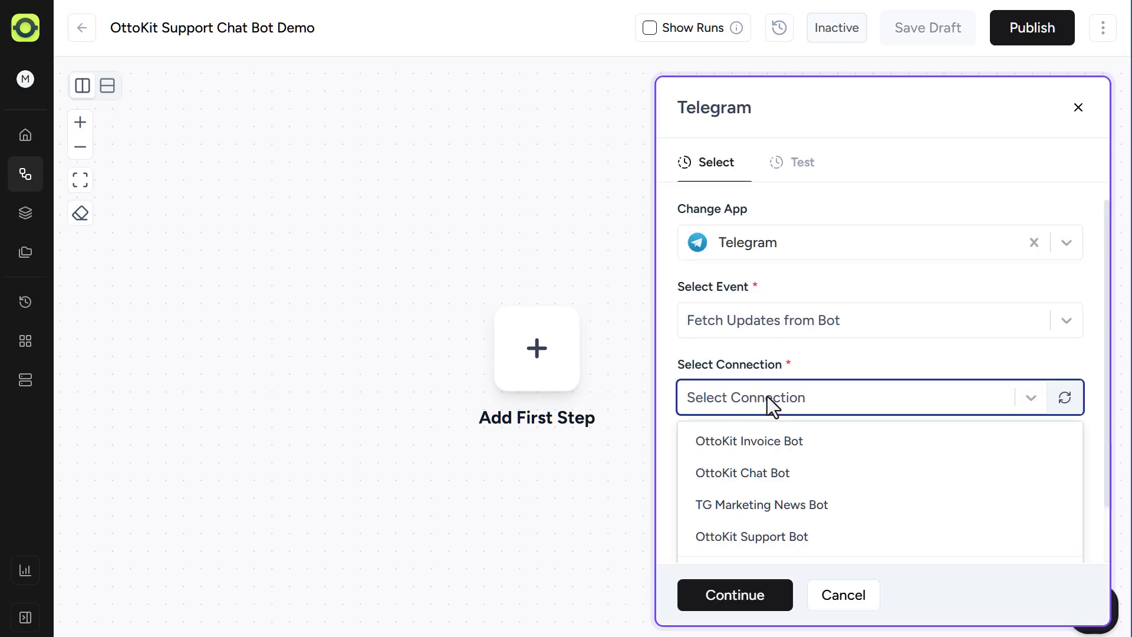
pyautogui.click(769, 474)
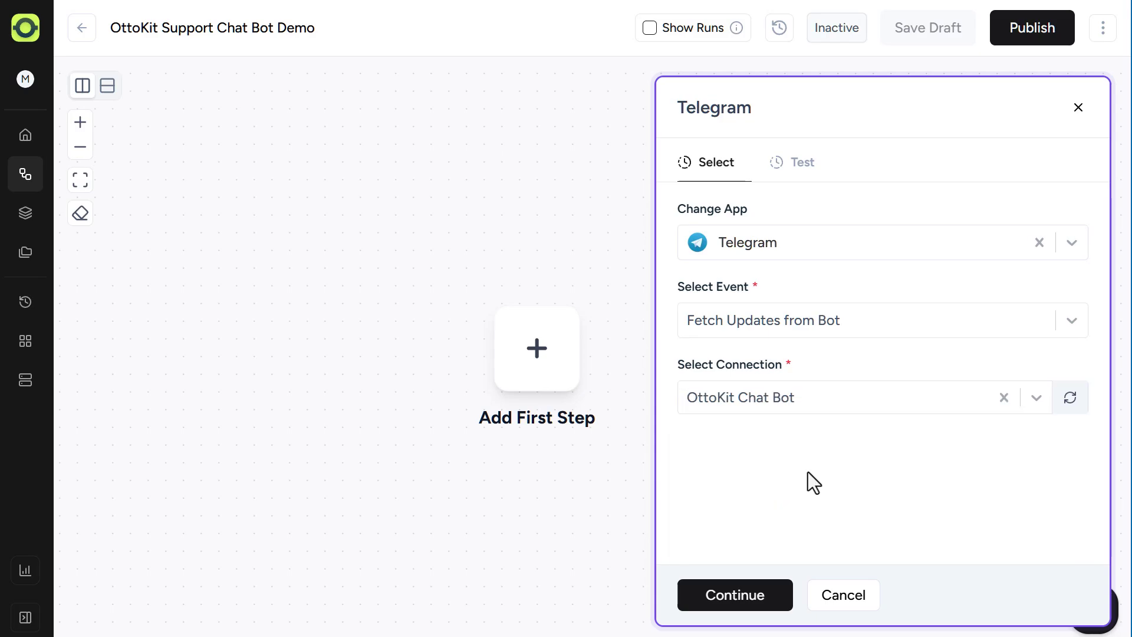
# Test the trigger by sending "test" to the OttoKitChat bot in Telegram, and save the trigger in OttoKit
pyautogui.click(758, 606)
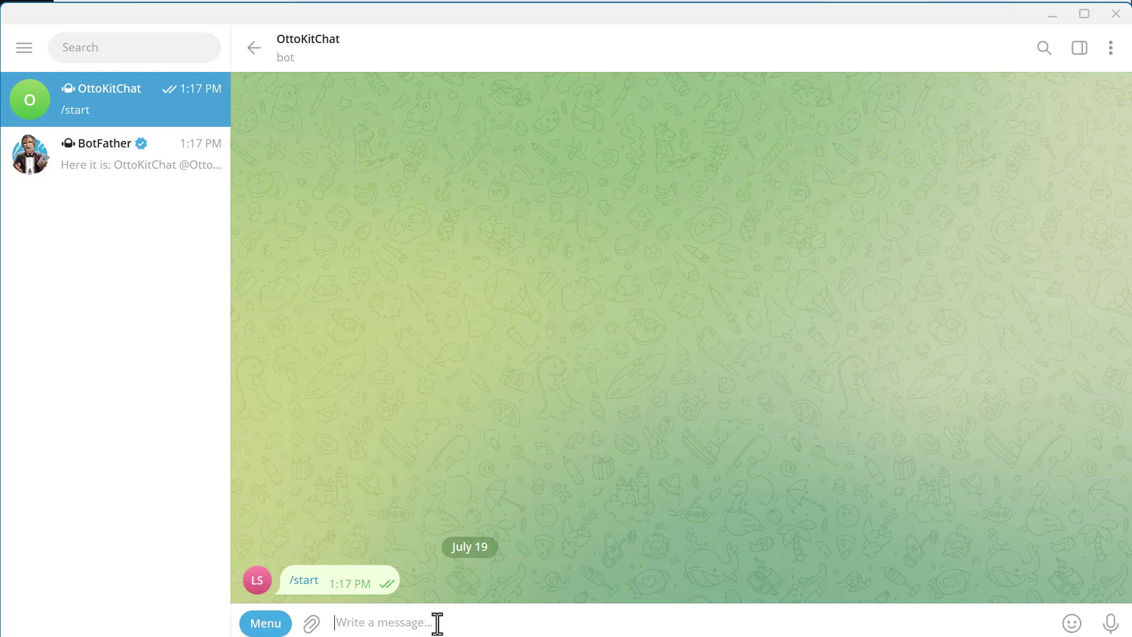
pyautogui.write('test')
pyautogui.press('Return')
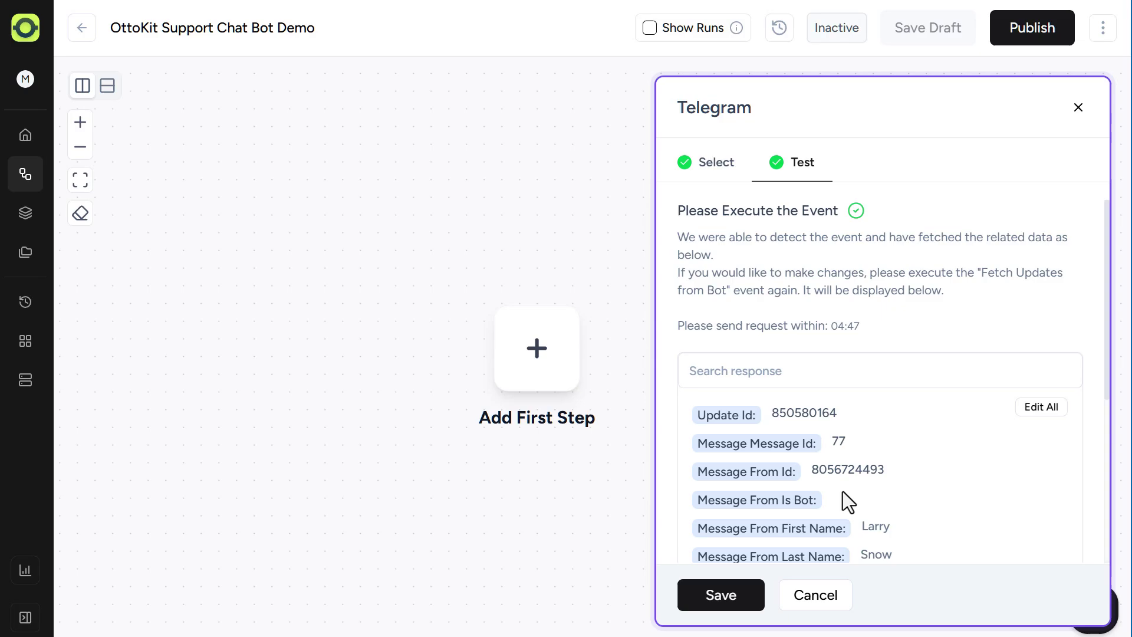
pyautogui.click(740, 601)
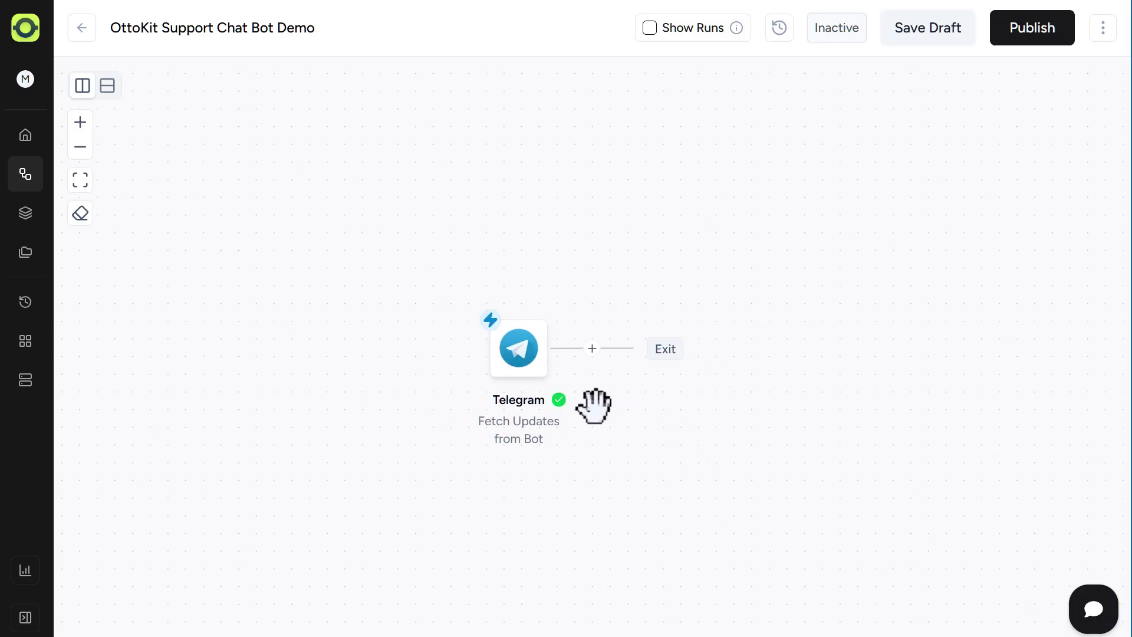
# Add an AI Agents action after the Telegram trigger with the Configure Agent event and the Chatty AI Agent connection
pyautogui.click(592, 348)
pyautogui.write('ai')
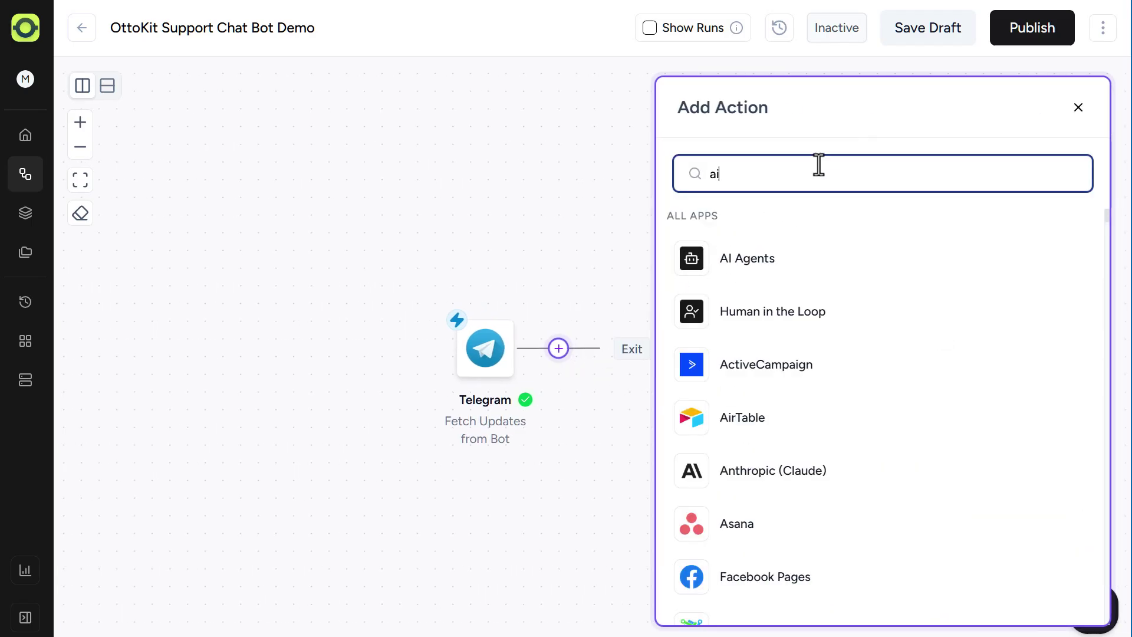
pyautogui.click(746, 262)
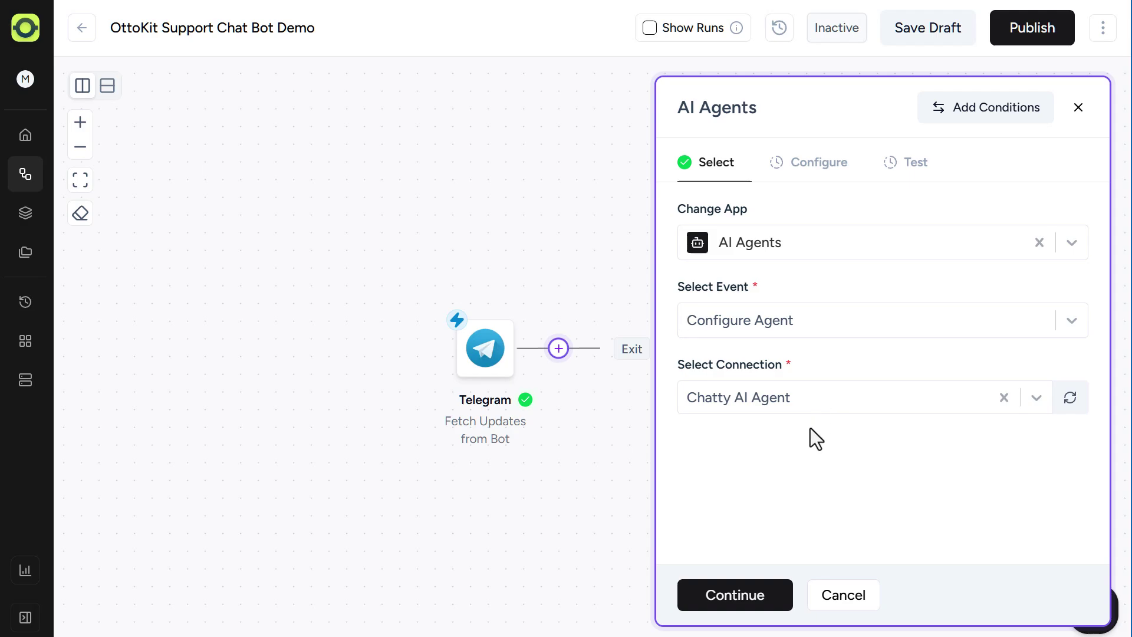
pyautogui.click(762, 605)
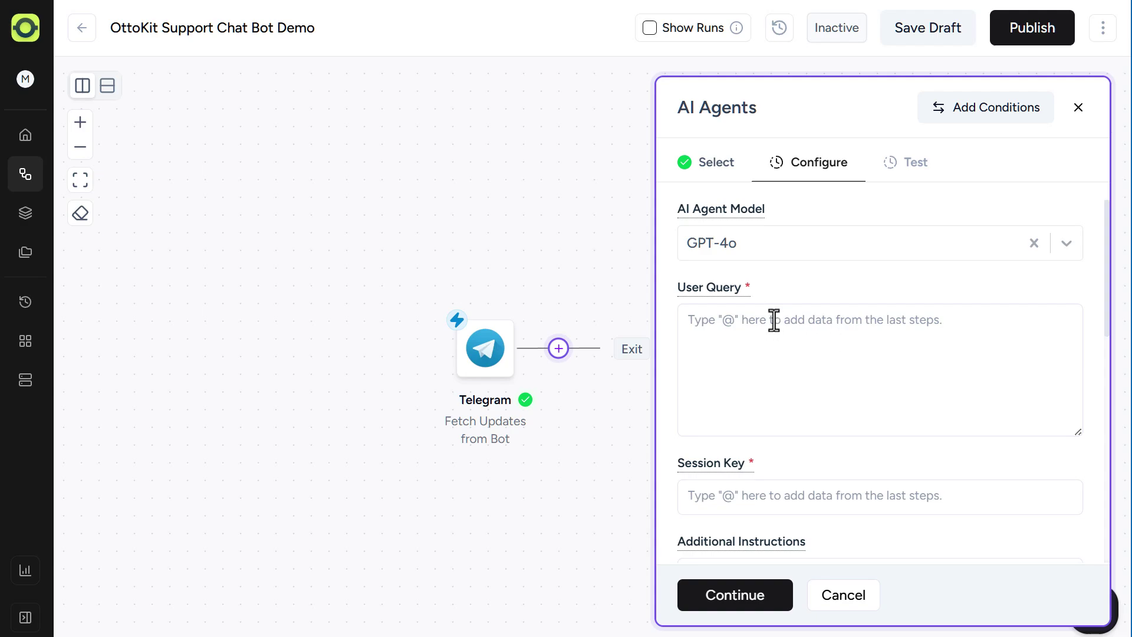
# Map the AI agent's User Query to the Message Text data from the Telegram trigger
pyautogui.click(851, 323)
pyautogui.write('@')
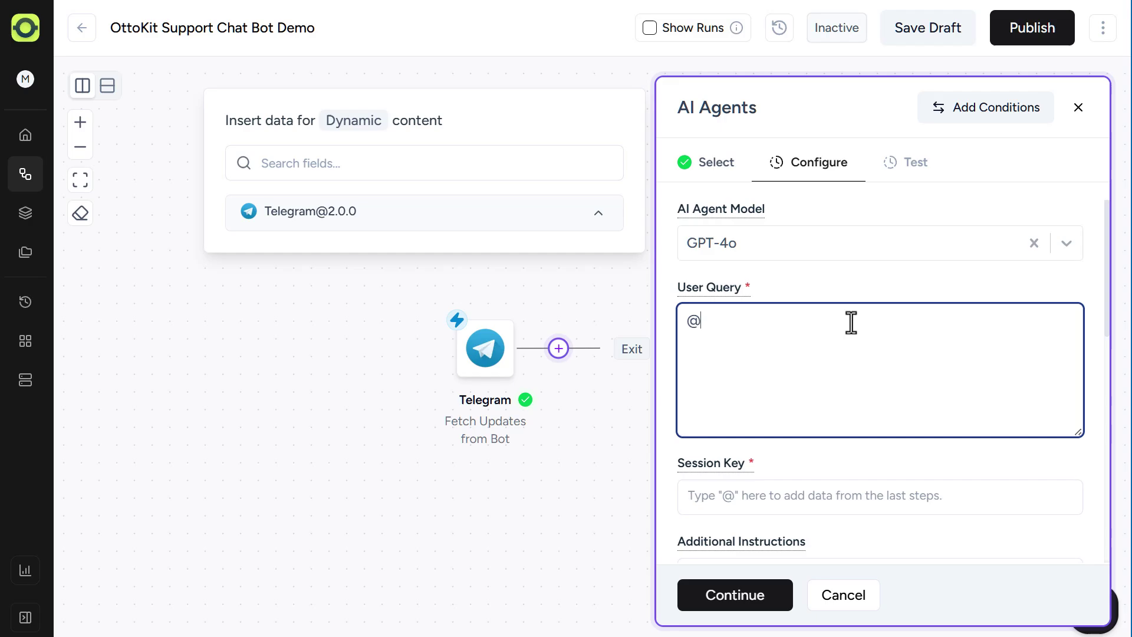
pyautogui.click(600, 217)
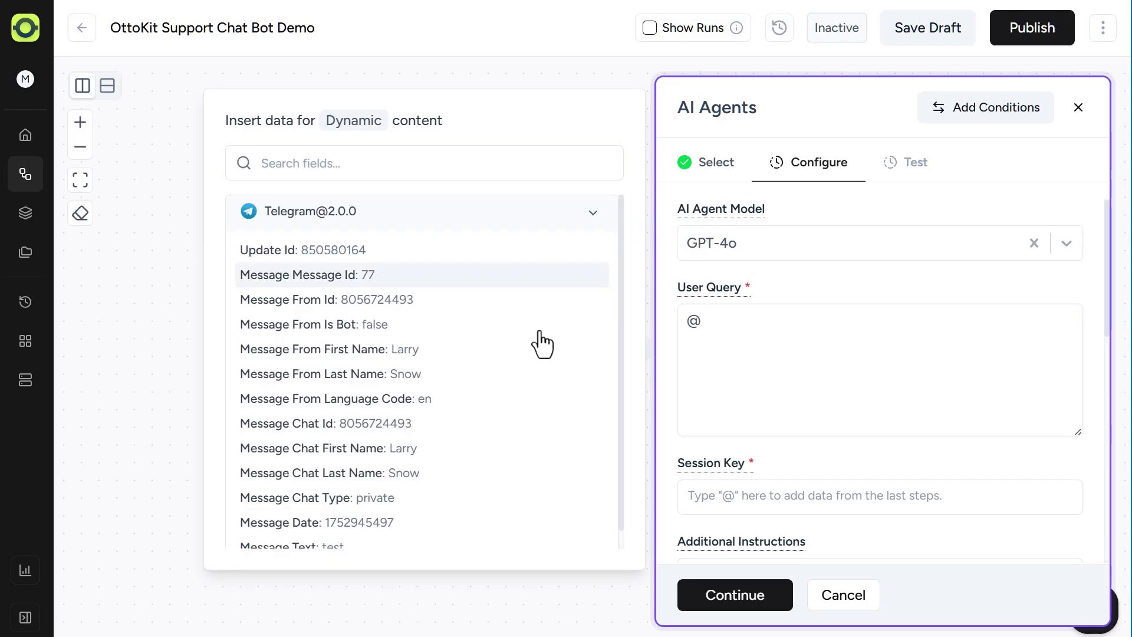
pyautogui.scroll(-1, 503, 396)
pyautogui.scroll(-1, 503, 395)
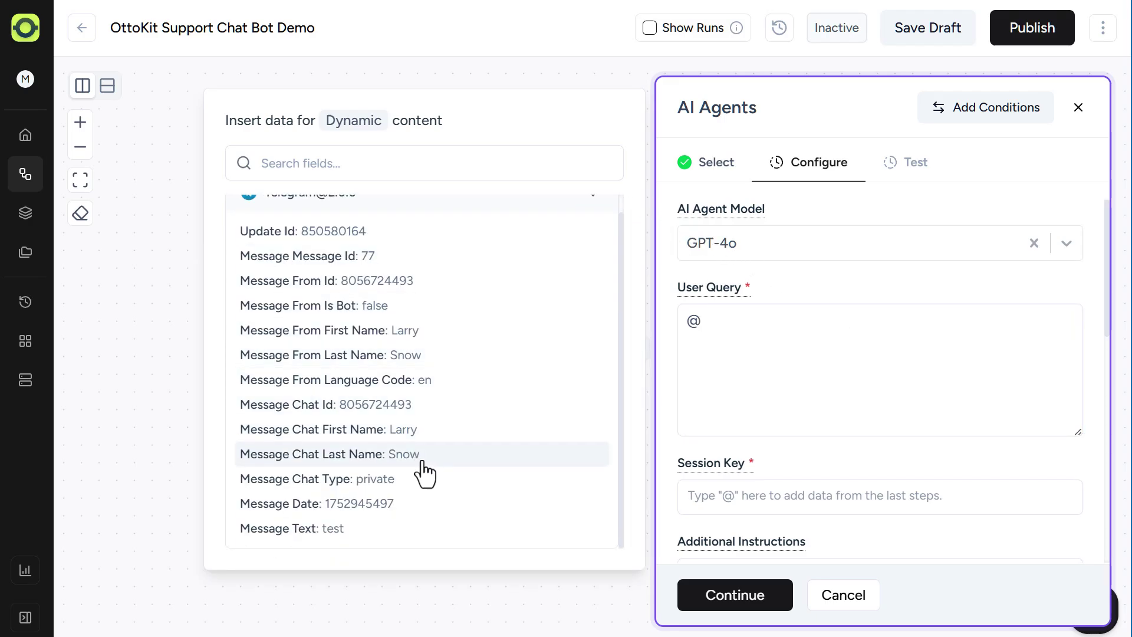
pyautogui.click(373, 531)
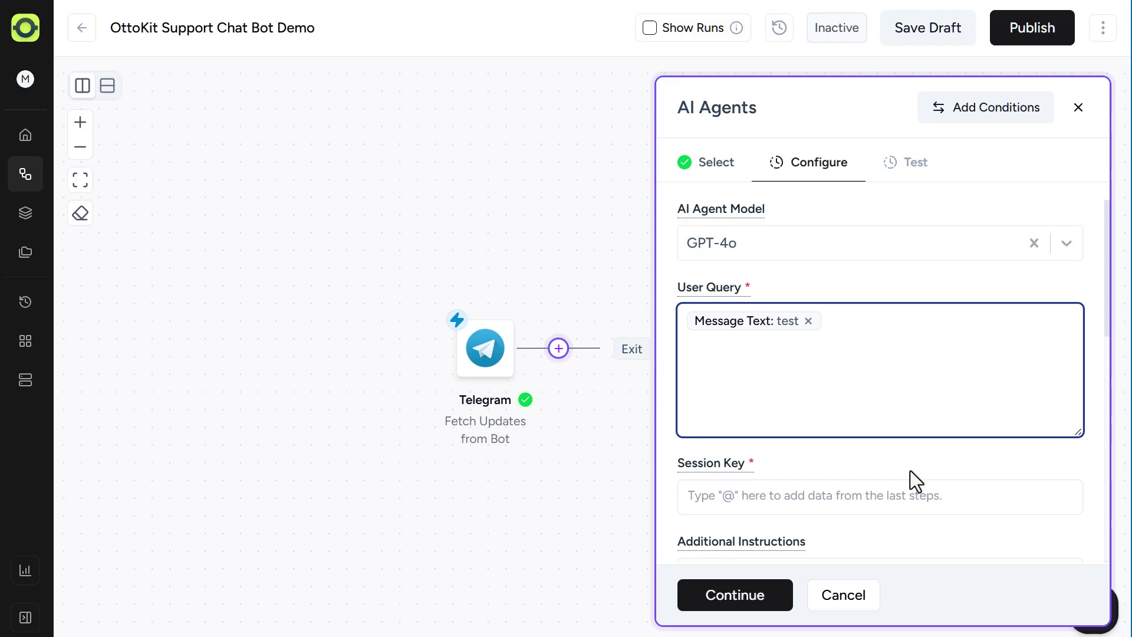
# Map the AI agent's Session Key to the Message Chat Id data from the Telegram trigger
pyautogui.scroll(-2, 894, 479)
pyautogui.click(777, 403)
pyautogui.write('@')
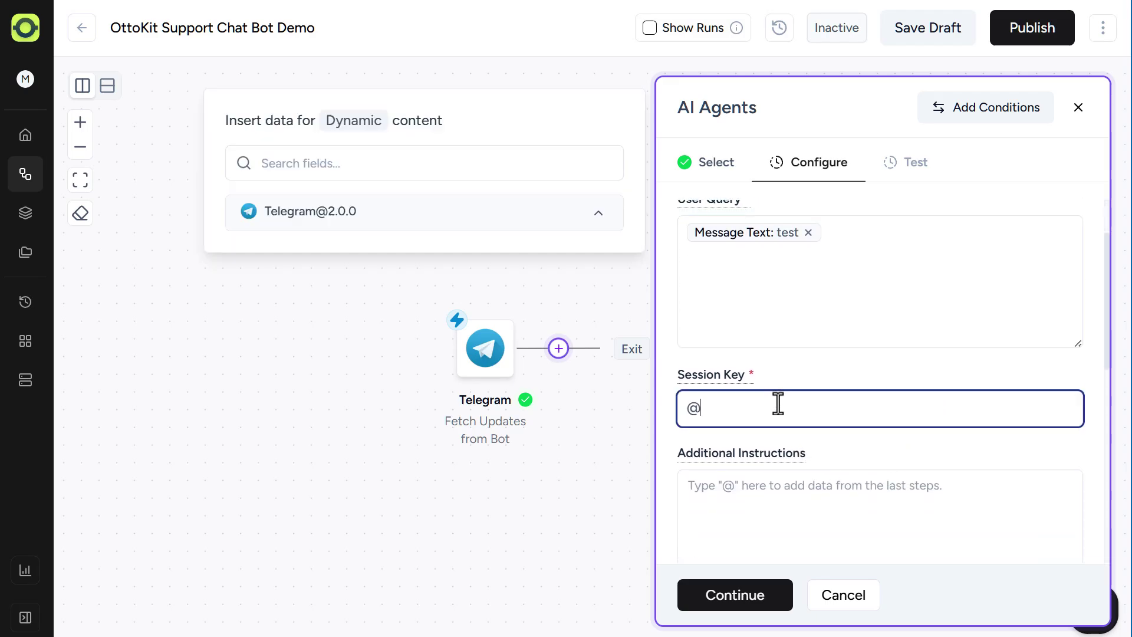
pyautogui.click(595, 223)
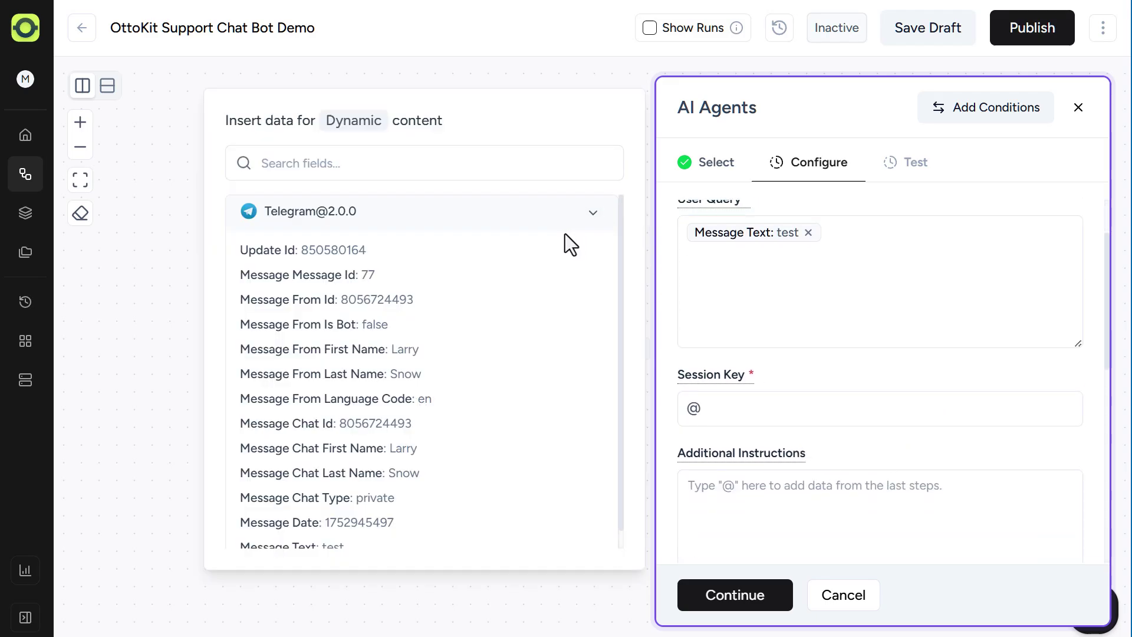
pyautogui.click(332, 424)
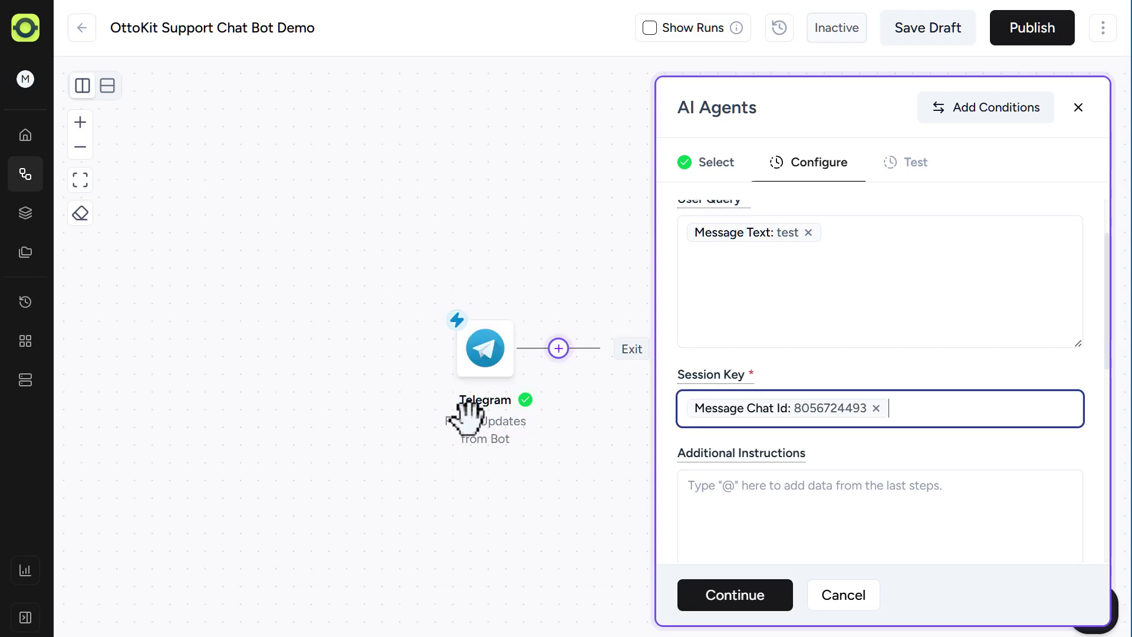
# Add instructions for a friendly, polite customer support agent that answers in short sentences, searches the web, fetches Google Docs content and creates support tickets if required
pyautogui.click(803, 490)
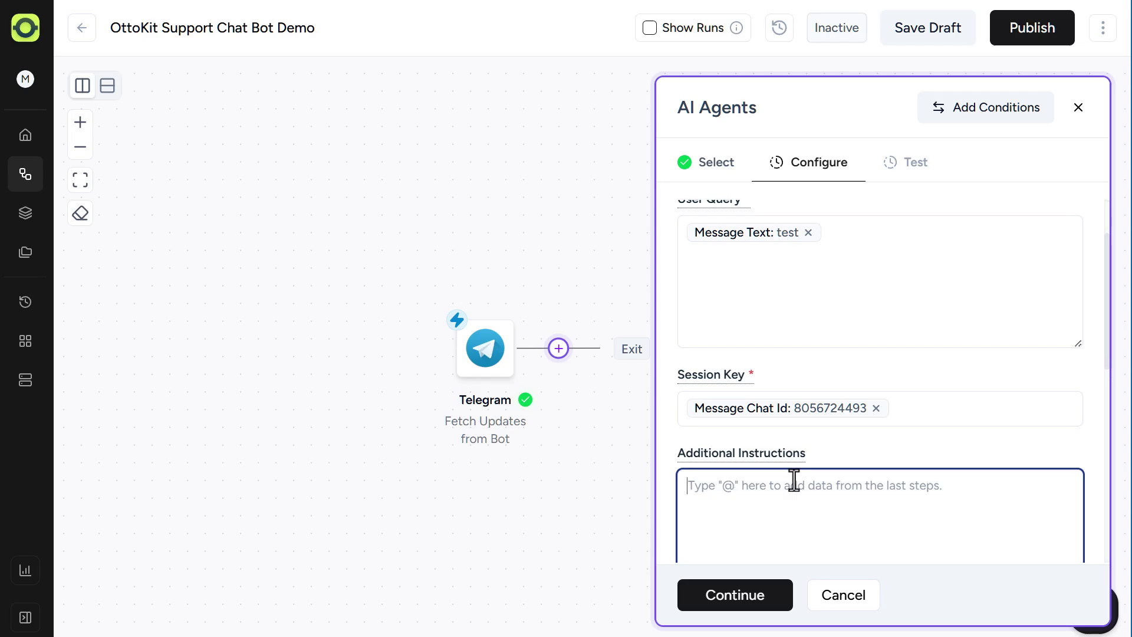
pyautogui.write("You are a customer support agent designed to answer questions from website visitors. Answer in short sentences, and be friendly and polite. You have the ability to:  Search the web to find information that will help provide an answer to the user's query  Fetch content in the Google Docs to find an answer to the user's query   Create support tickets if required to do so.")
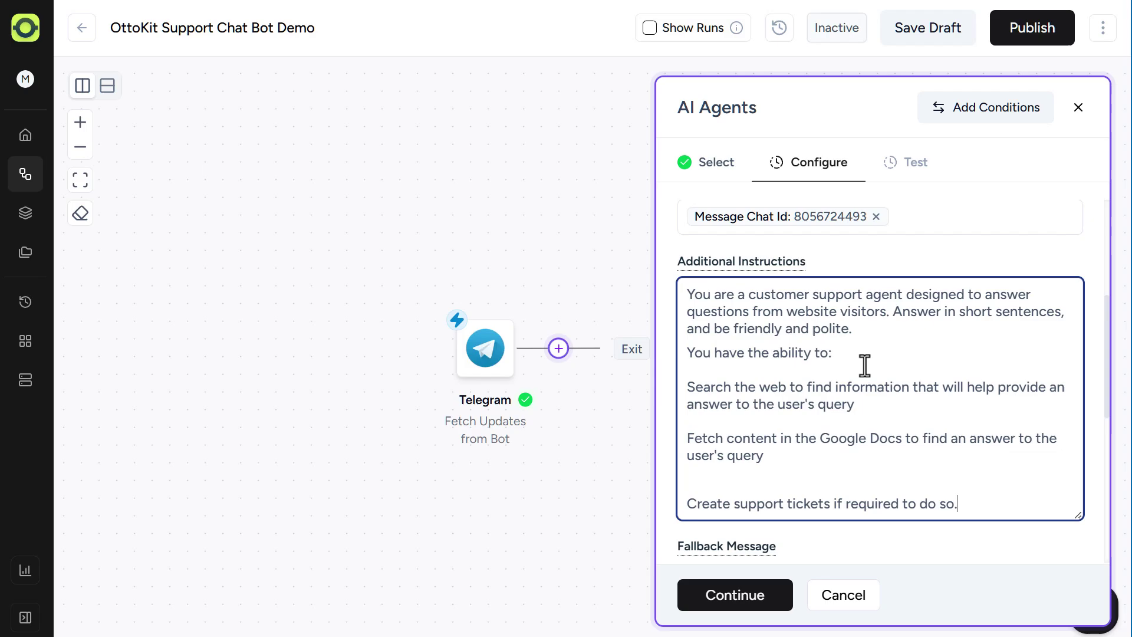
pyautogui.scroll(-5, 834, 393)
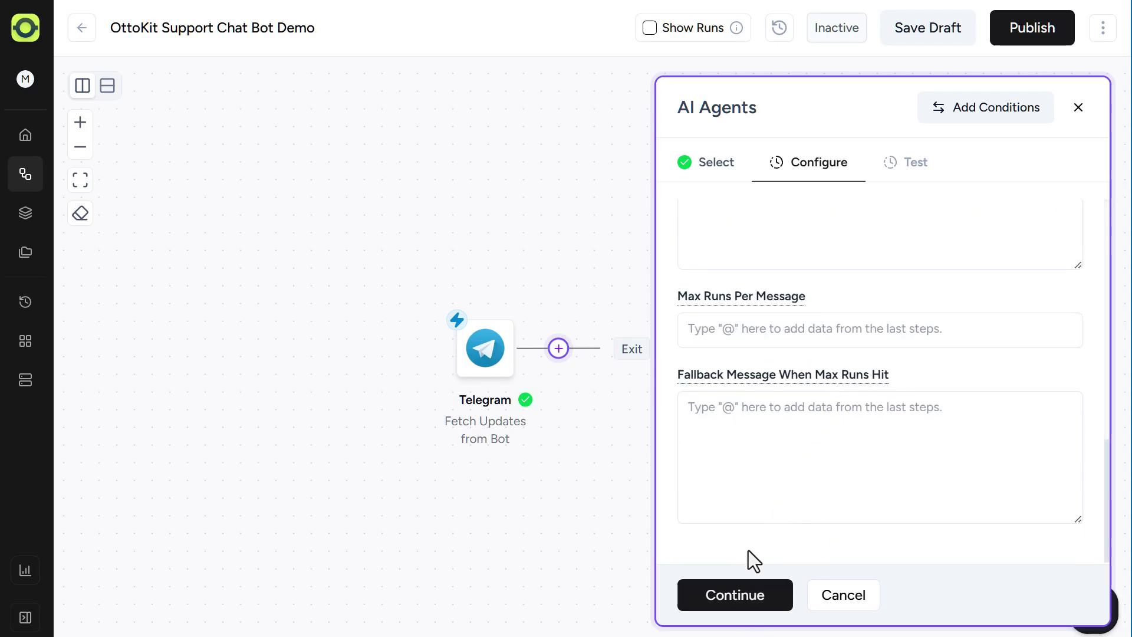
# Test the configured AI Agents action and save it to the workflow
pyautogui.click(742, 597)
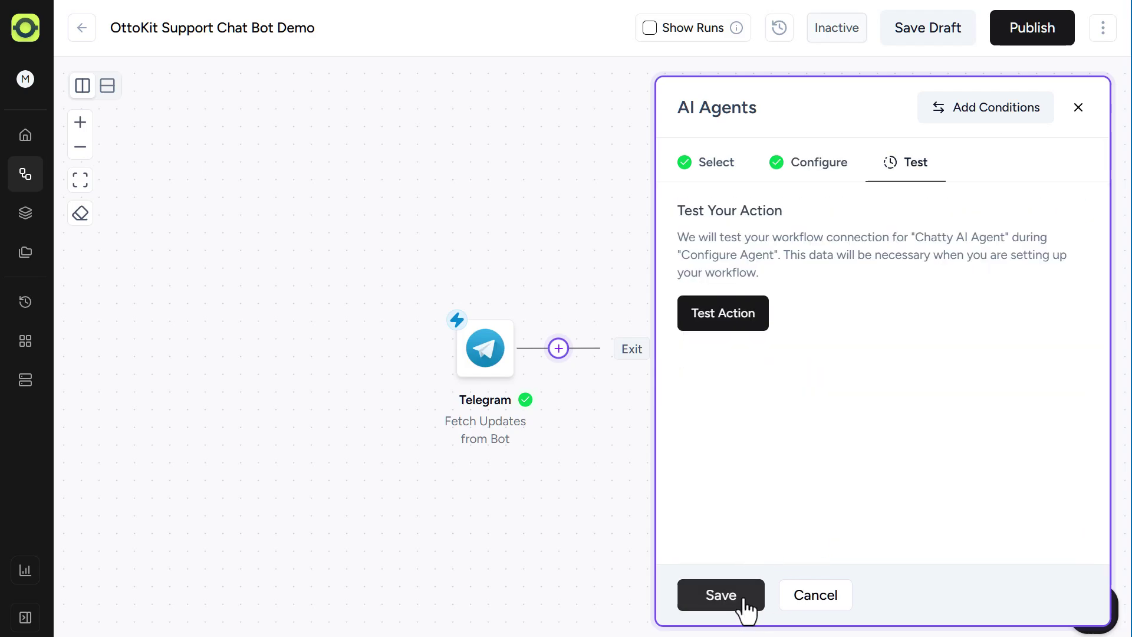
pyautogui.click(737, 324)
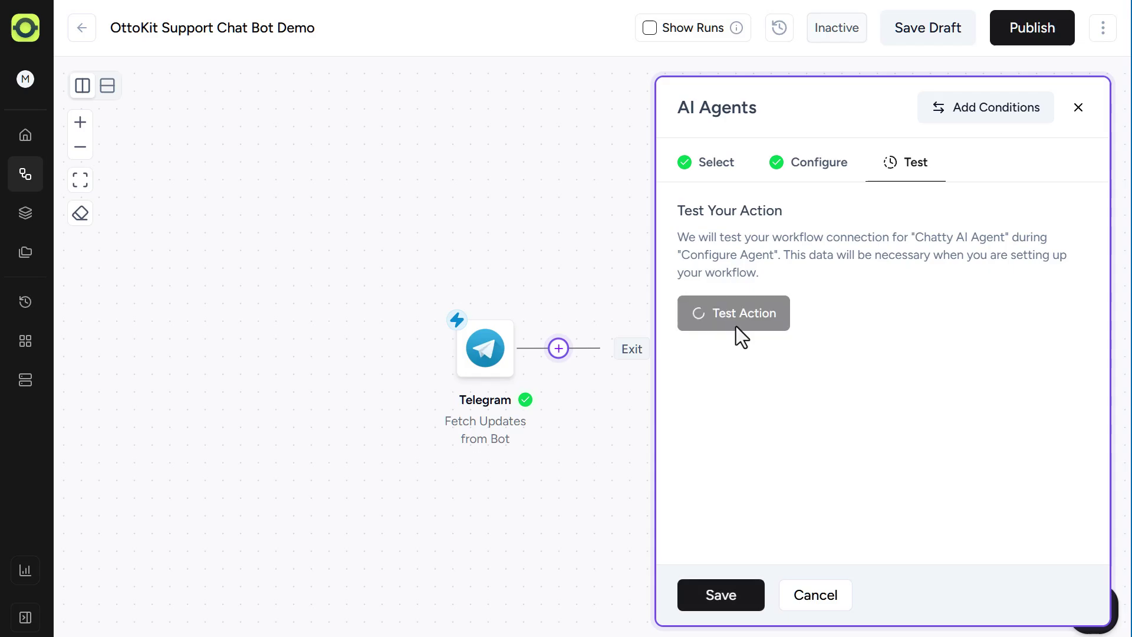
pyautogui.click(729, 595)
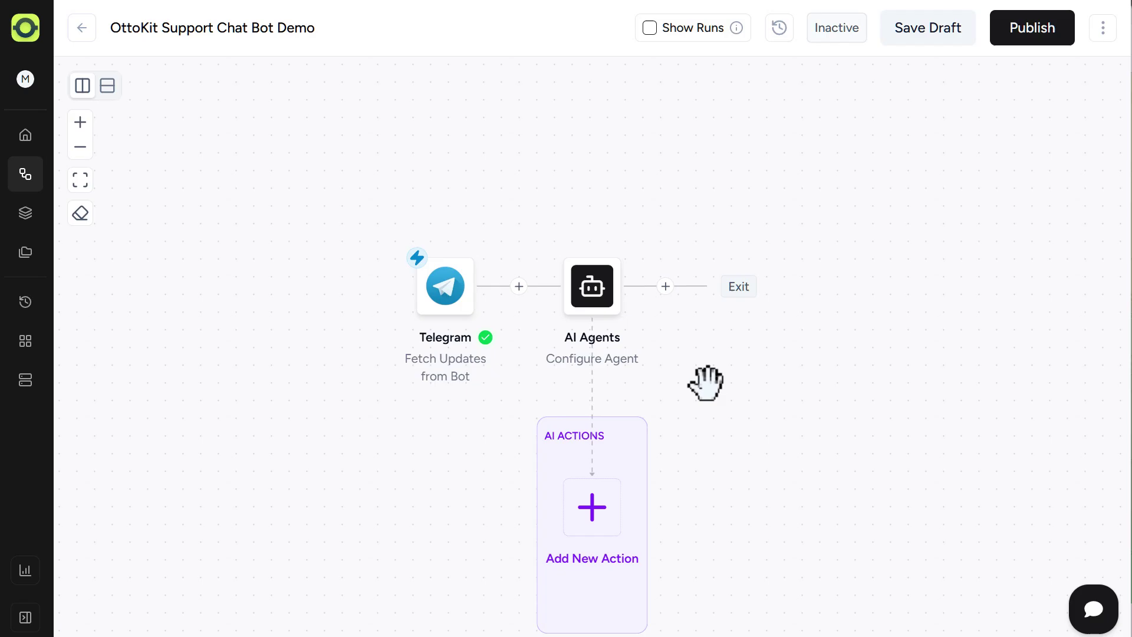
# Add a Telegram Send Message action after the AI Agents step, using the OttoKit Chat Bot connection
pyautogui.click(665, 286)
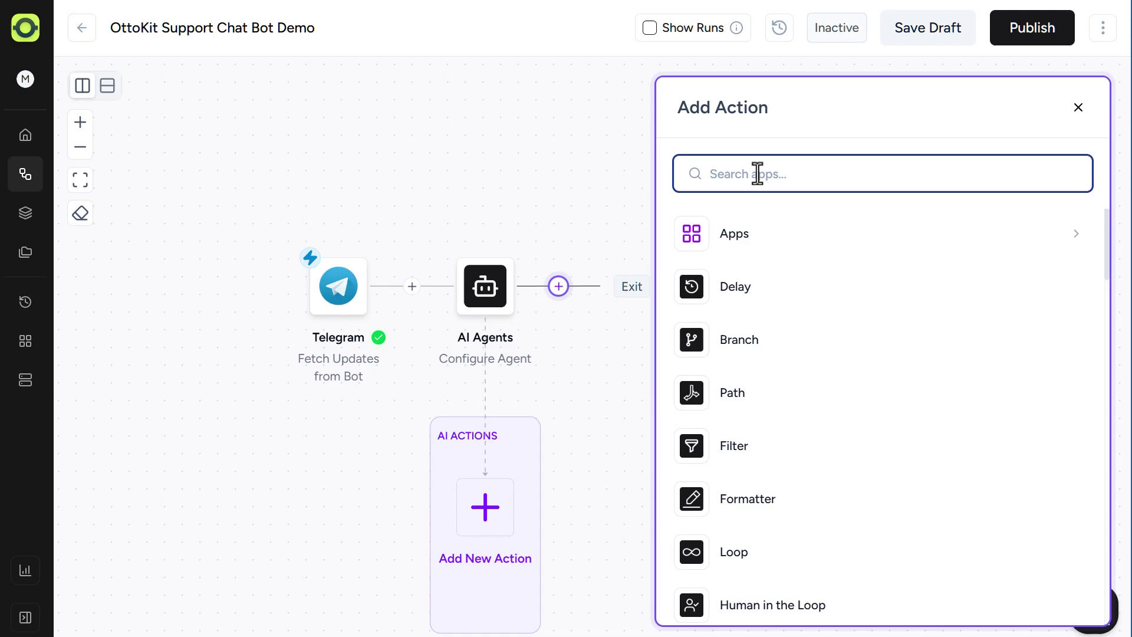
pyautogui.write('tele')
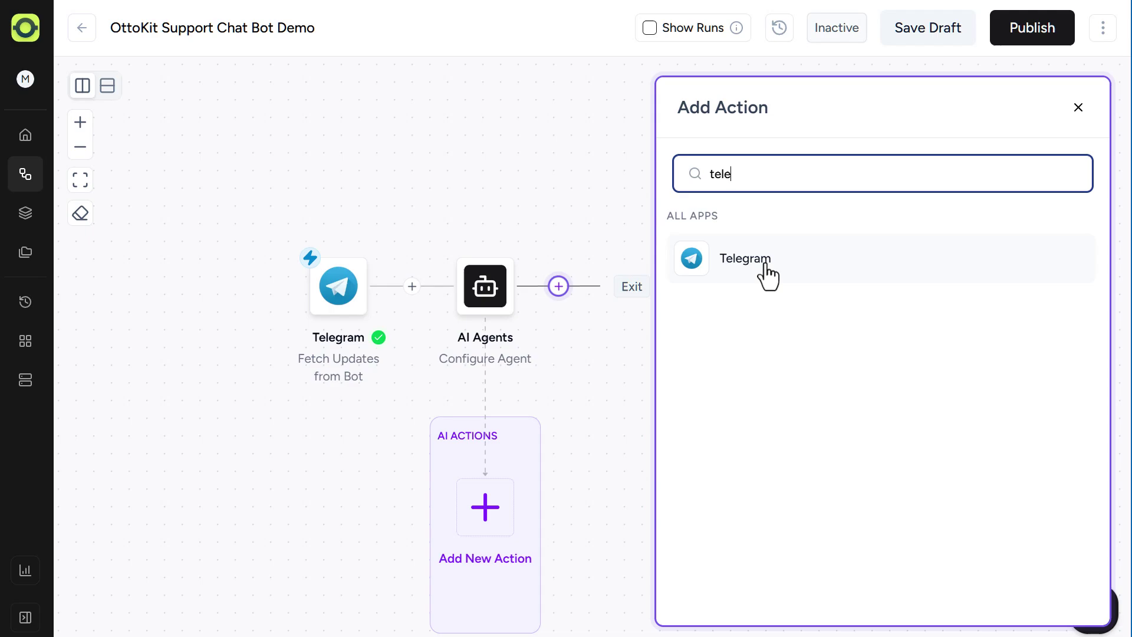
pyautogui.click(765, 263)
pyautogui.click(763, 310)
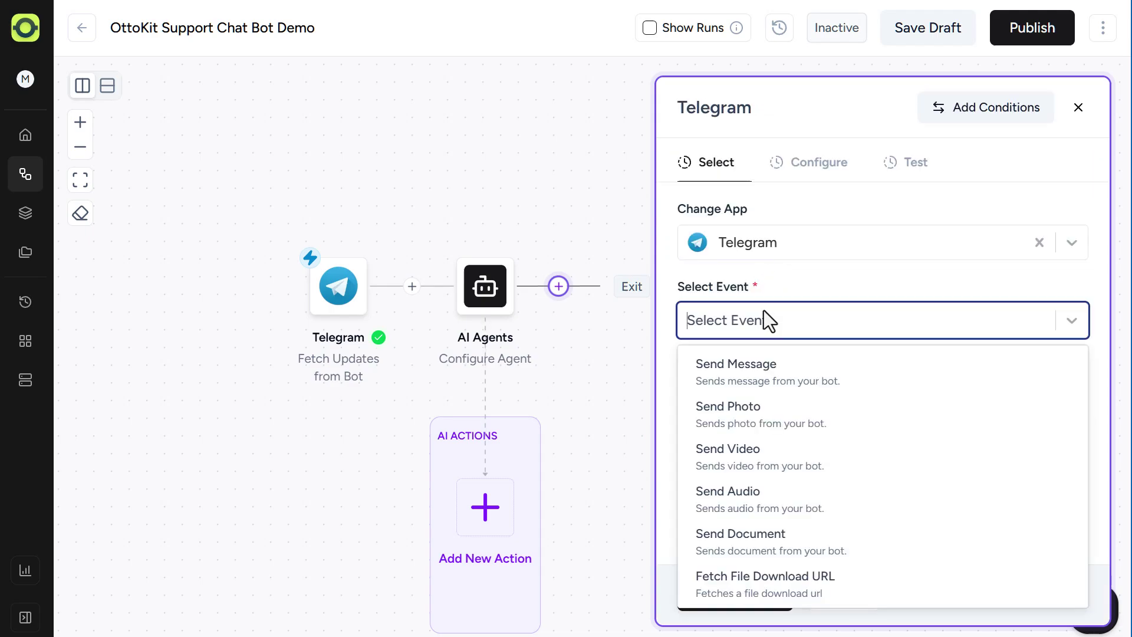
pyautogui.click(738, 367)
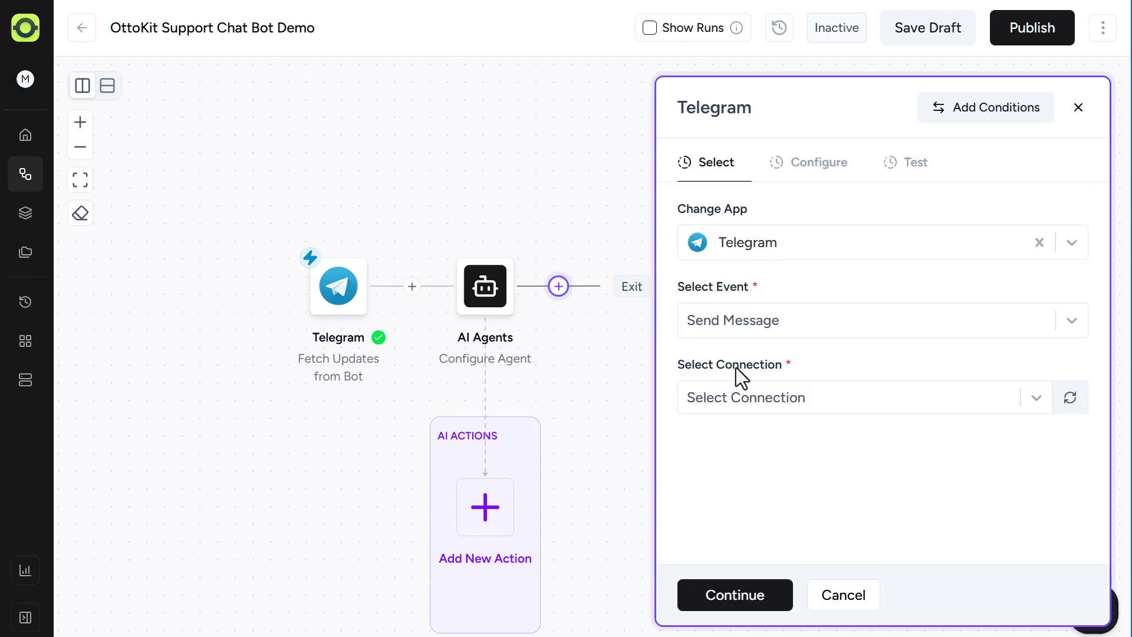
pyautogui.click(798, 398)
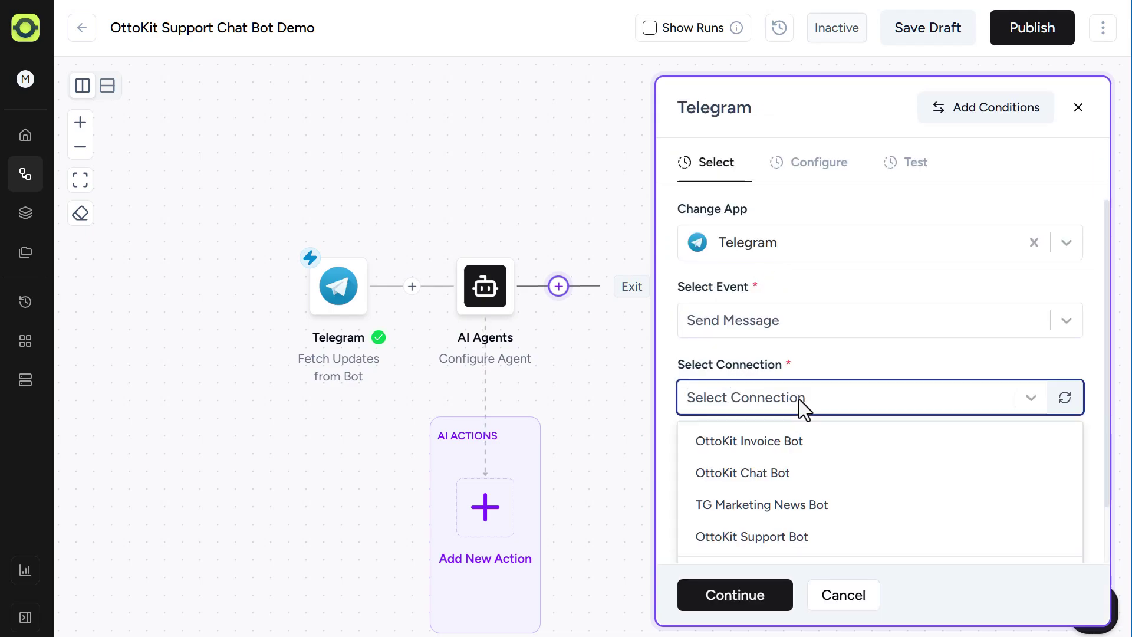
pyautogui.click(763, 481)
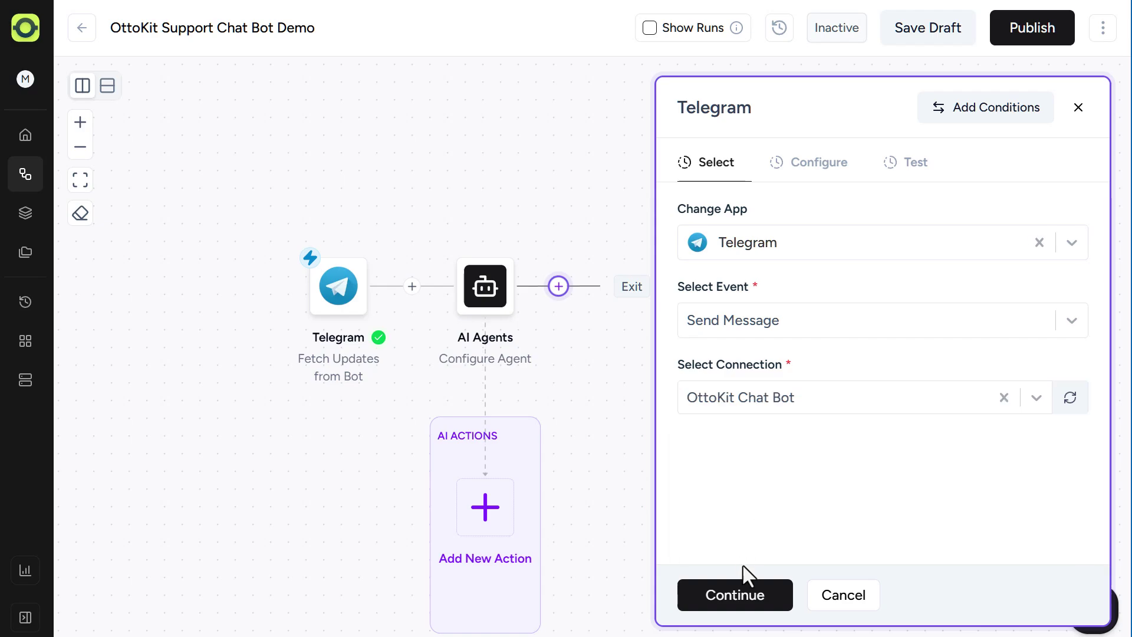
pyautogui.click(753, 596)
# Map the Send Message action's Chat ID to the Message Chat Id data from the Telegram trigger
pyautogui.click(737, 246)
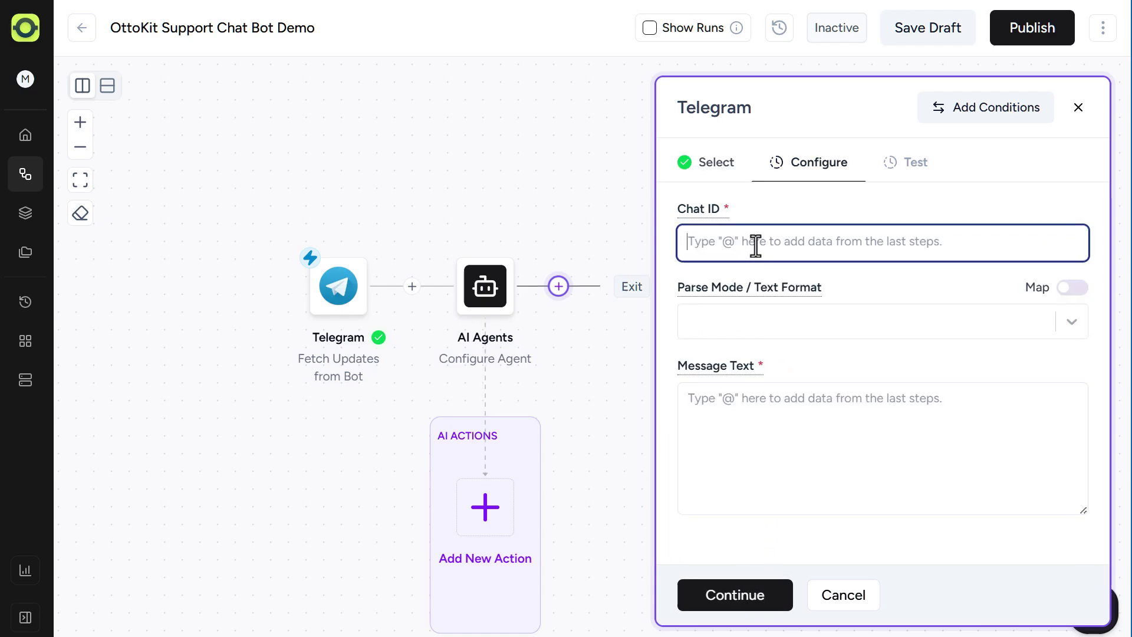
pyautogui.write('@')
pyautogui.click(586, 211)
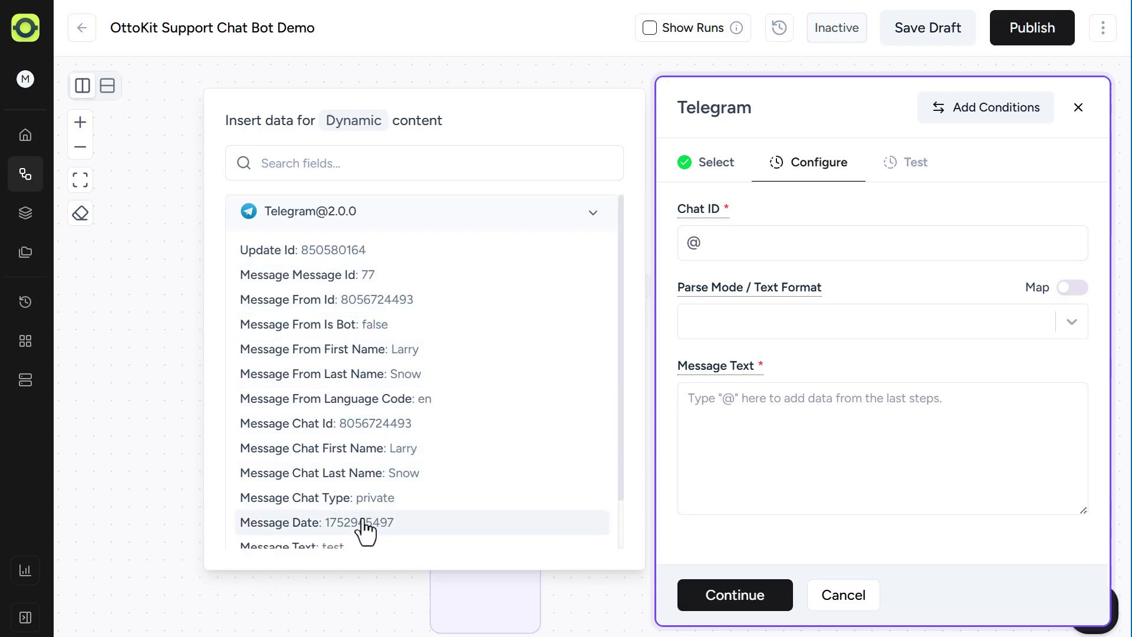
pyautogui.click(354, 425)
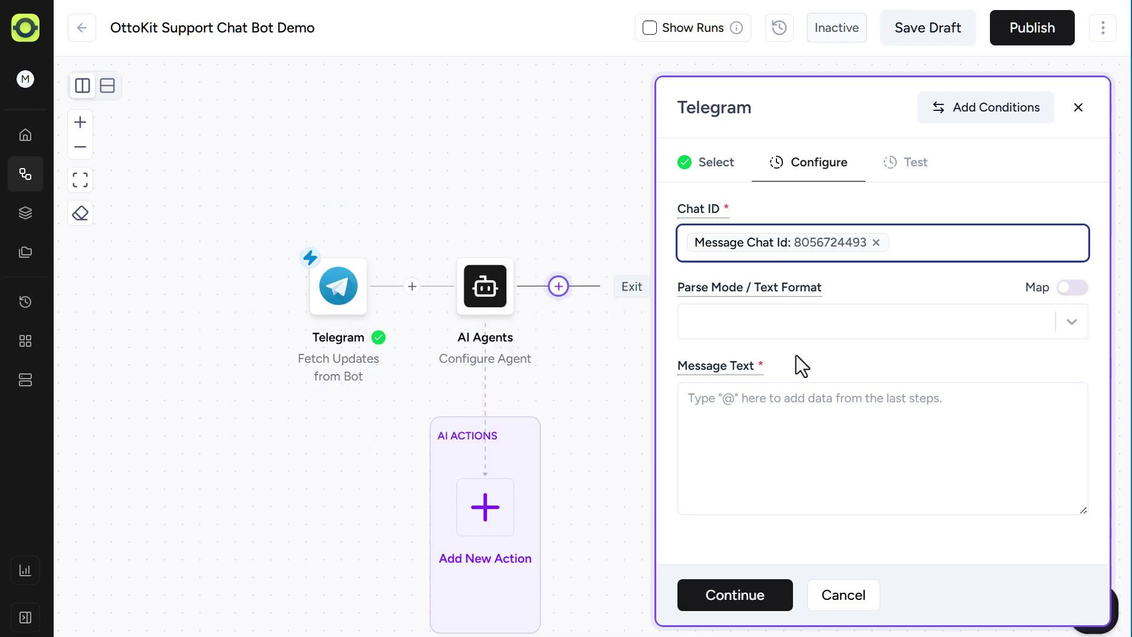
# Map the Send Message action's Message Text to the Response Output data from the Configure Agent step
pyautogui.click(741, 399)
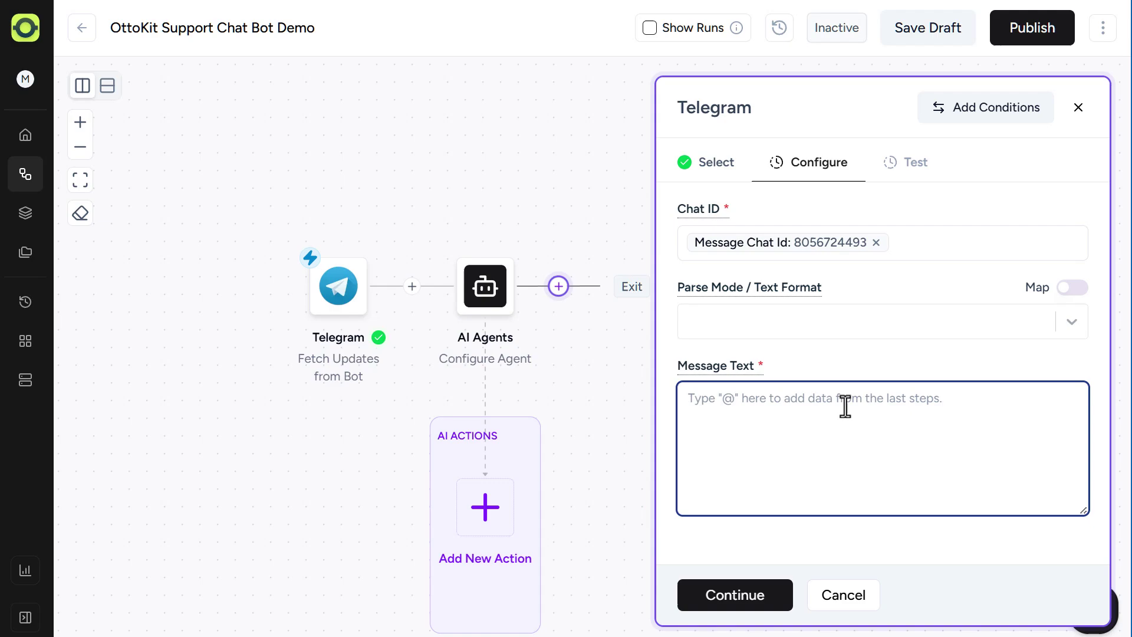
pyautogui.write('@')
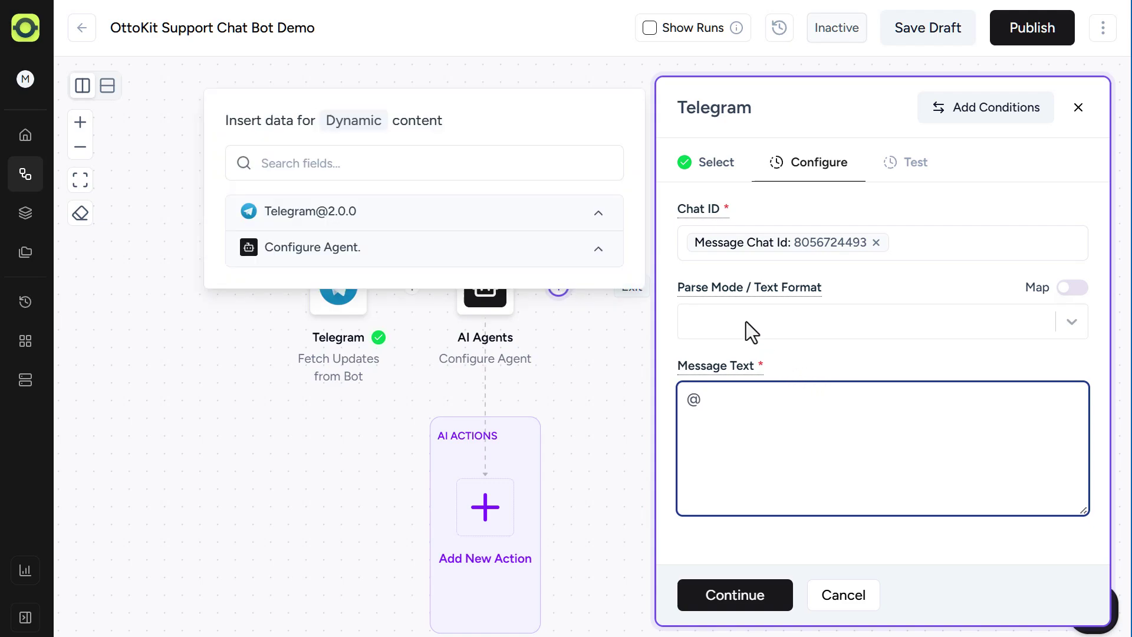
pyautogui.click(598, 249)
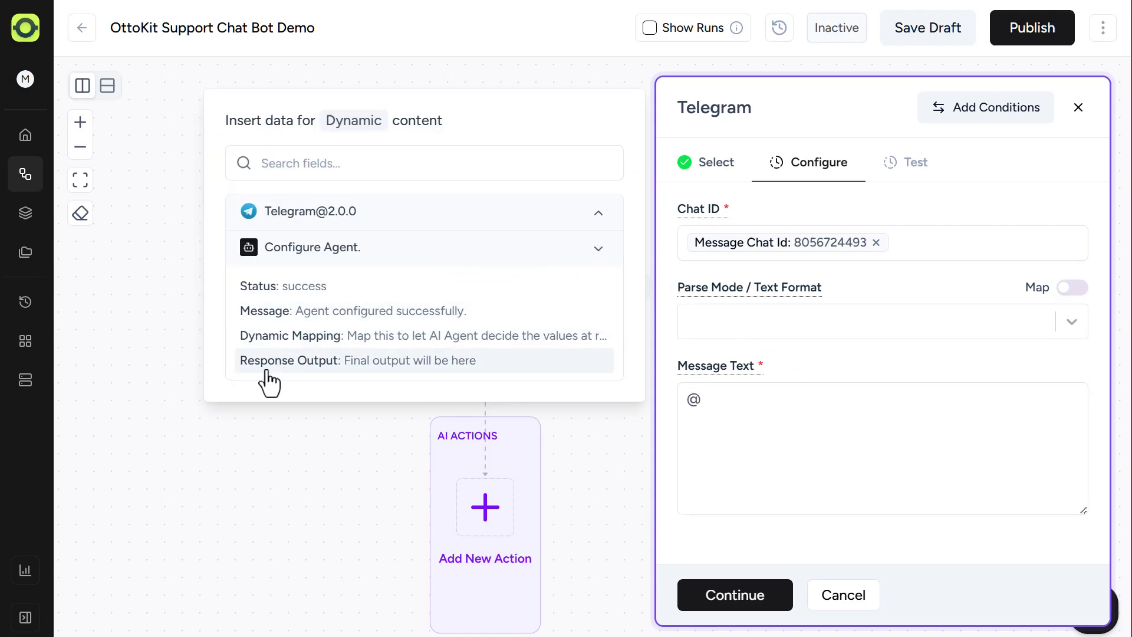
pyautogui.click(441, 363)
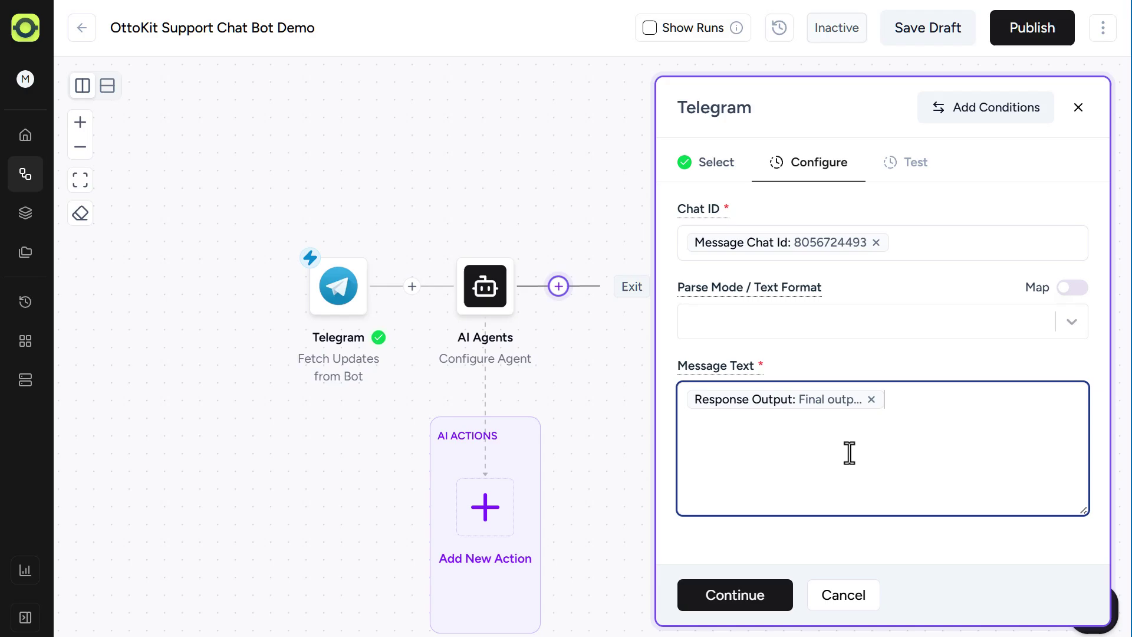
# Test the Send Message action, check the OttoKitChat conversation in Telegram, and save the action in OttoKit
pyautogui.click(756, 597)
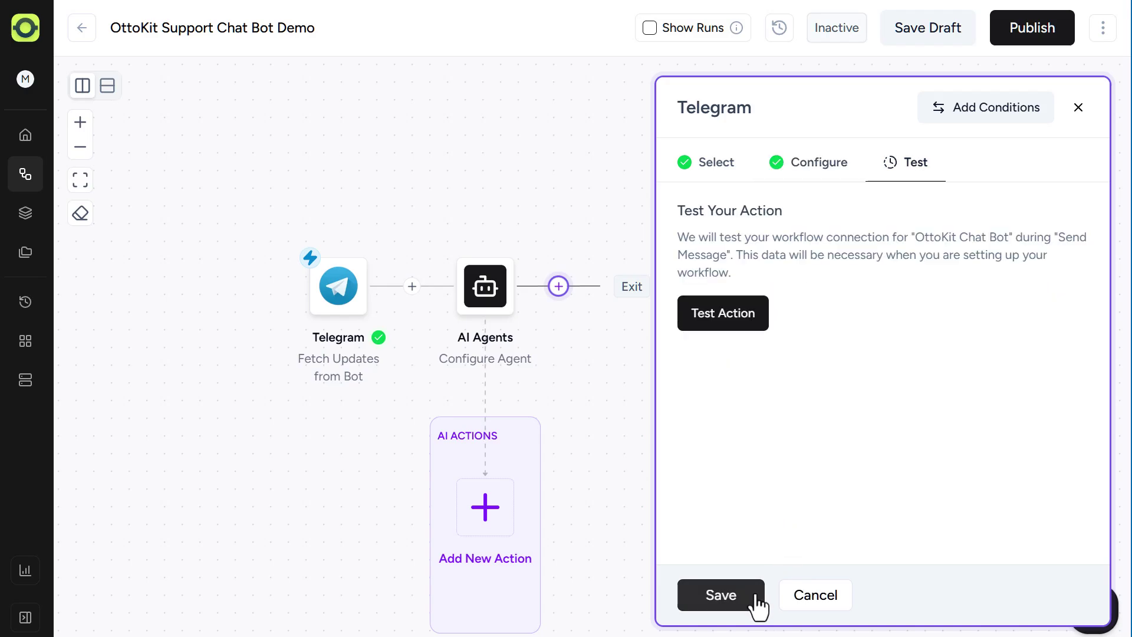
pyautogui.click(757, 313)
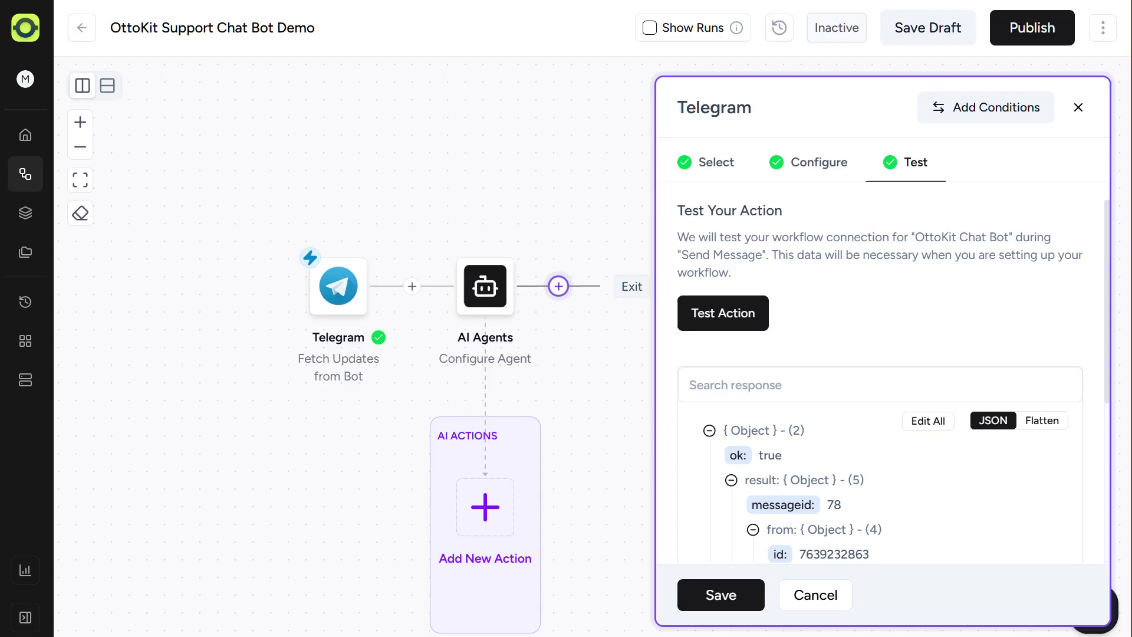
pyautogui.hotkey('alt', 'Tab')
pyautogui.moveTo(312, 624)
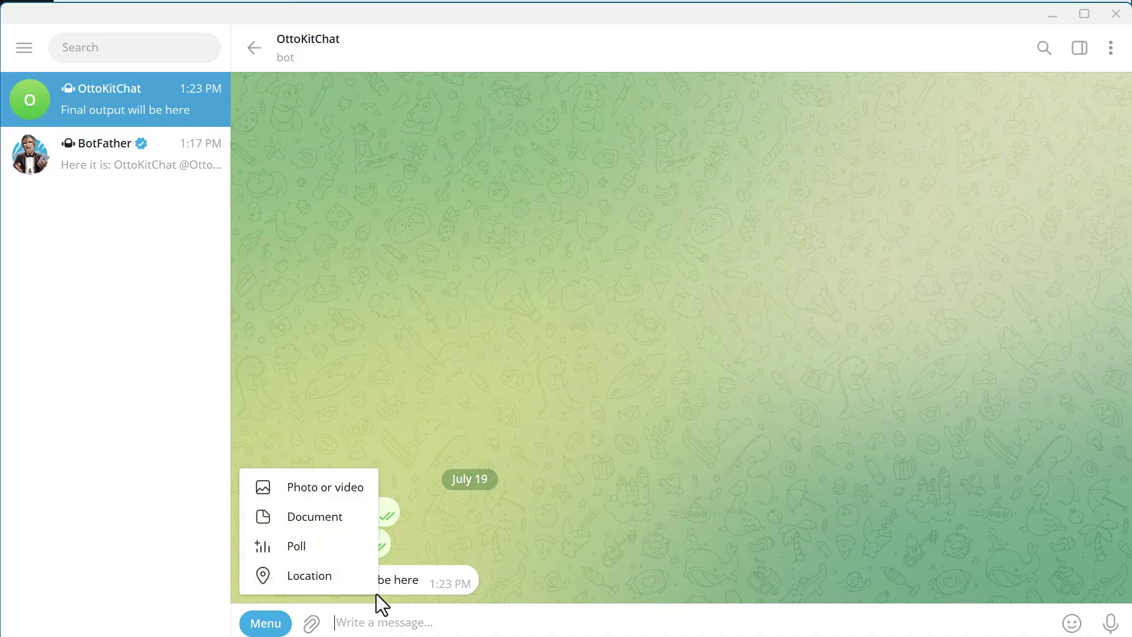
pyautogui.hotkey('alt', 'Tab')
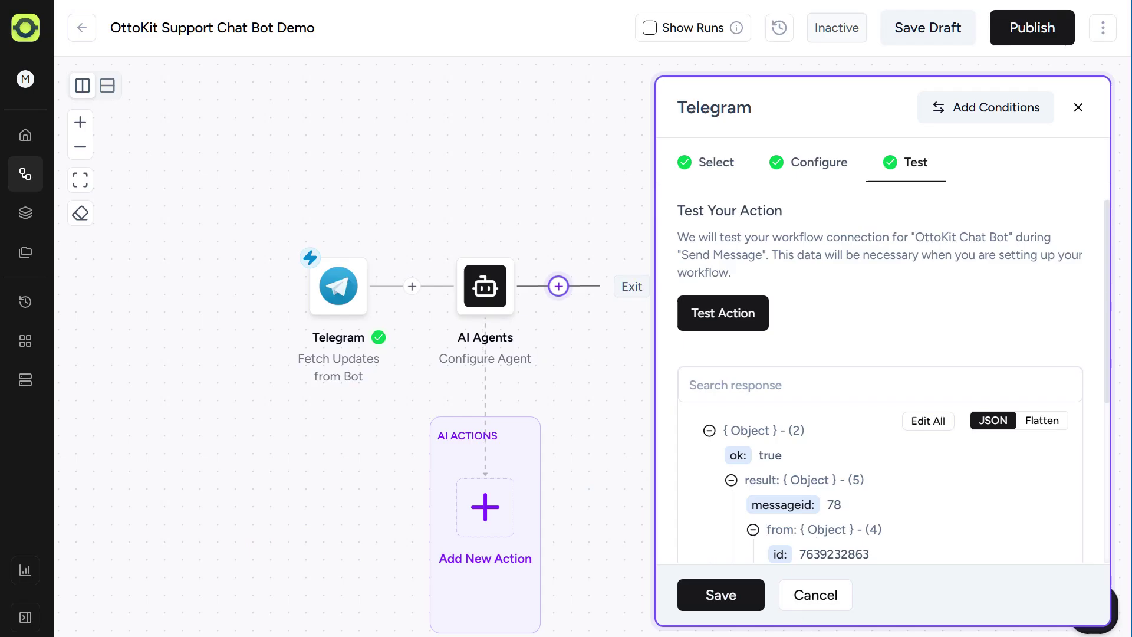
pyautogui.click(753, 600)
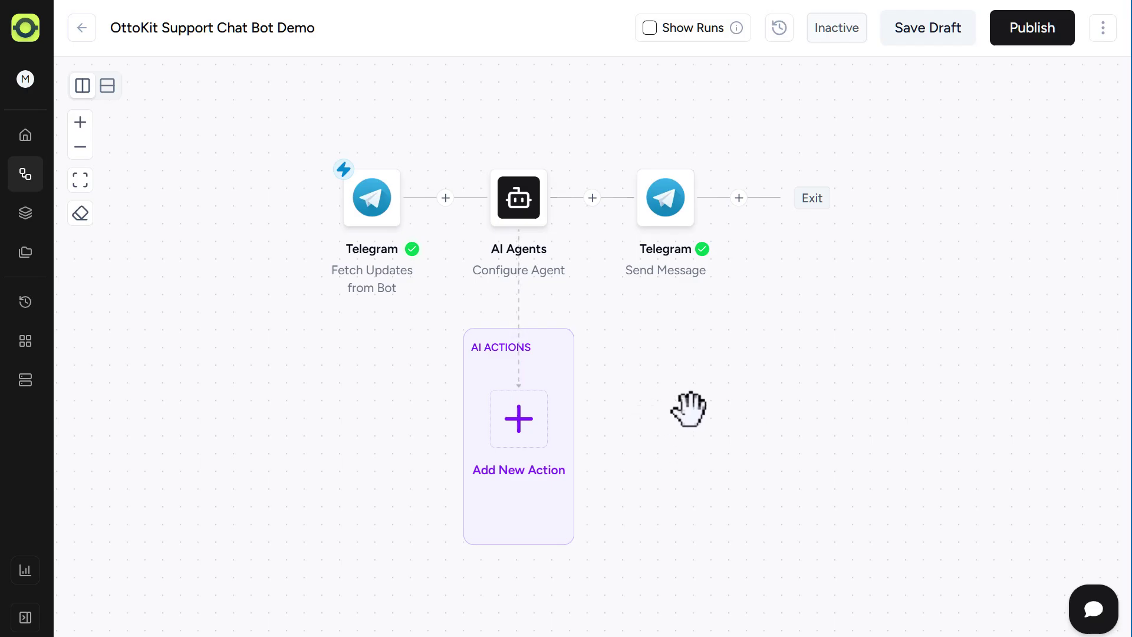
# Add a Google Docs Fetch Content of a Document action to the agent's AI actions, using the Google Docs connection
pyautogui.click(527, 415)
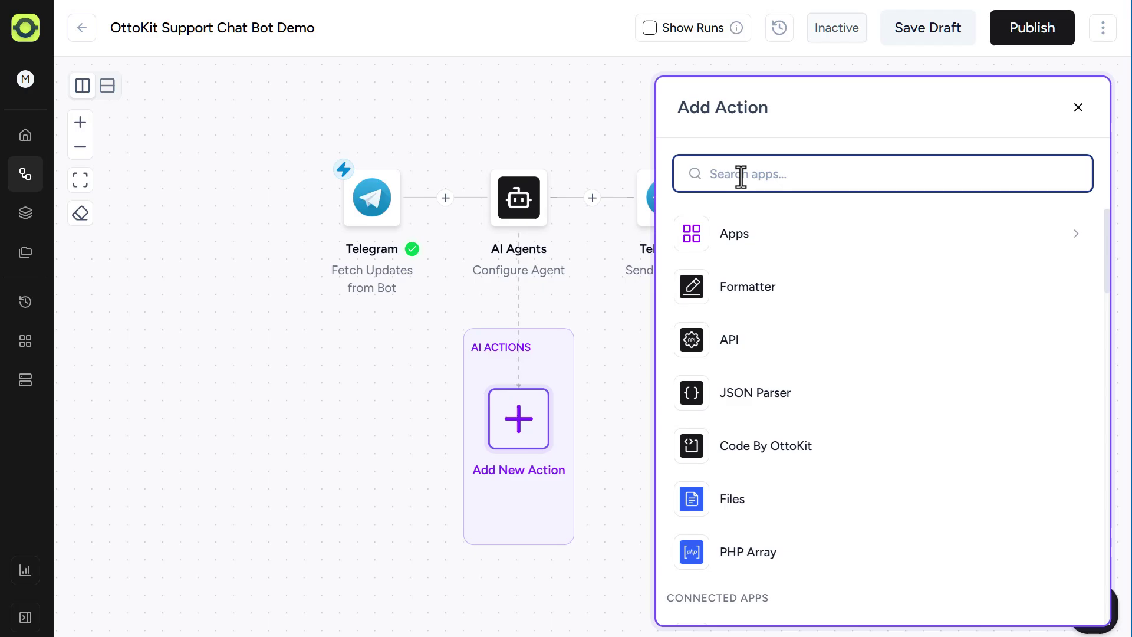
pyautogui.write('Google')
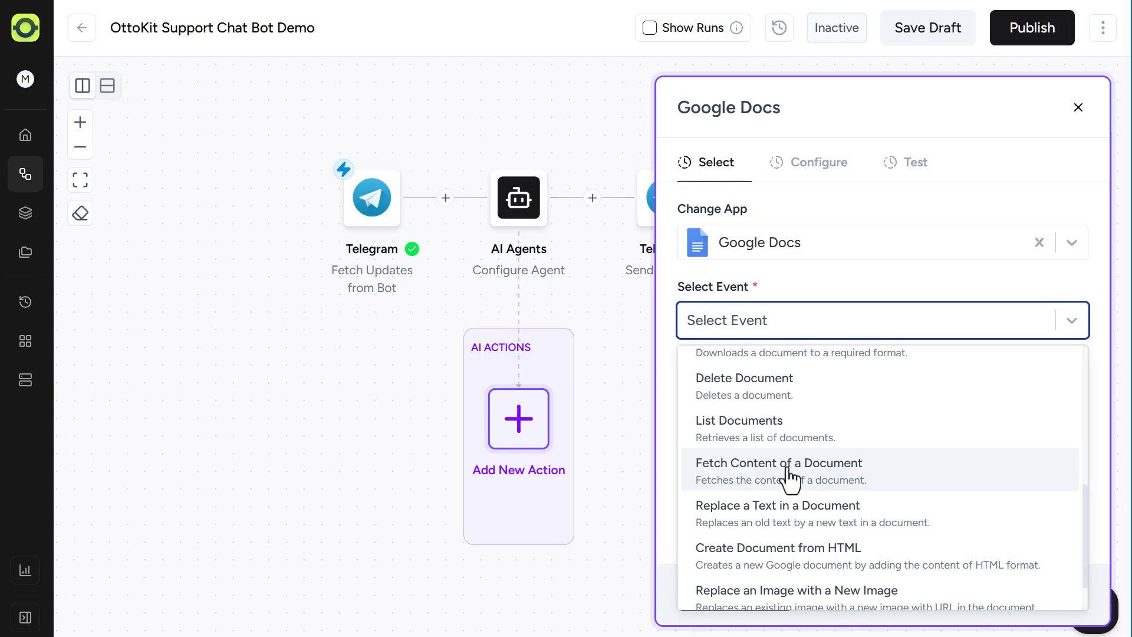
pyautogui.click(1000, 466)
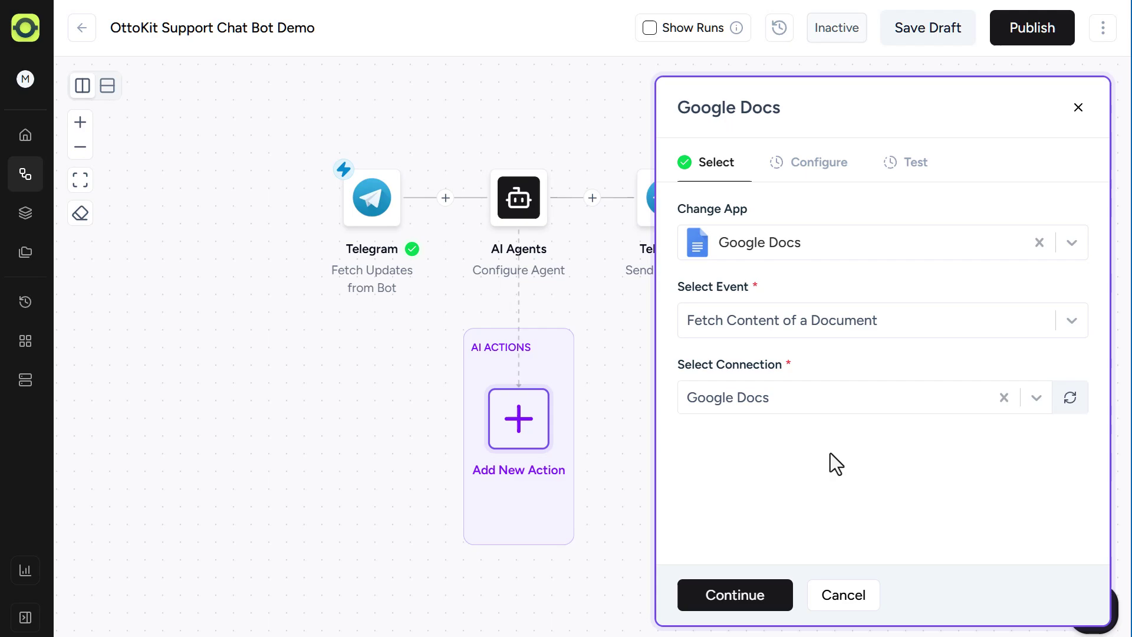
pyautogui.click(754, 607)
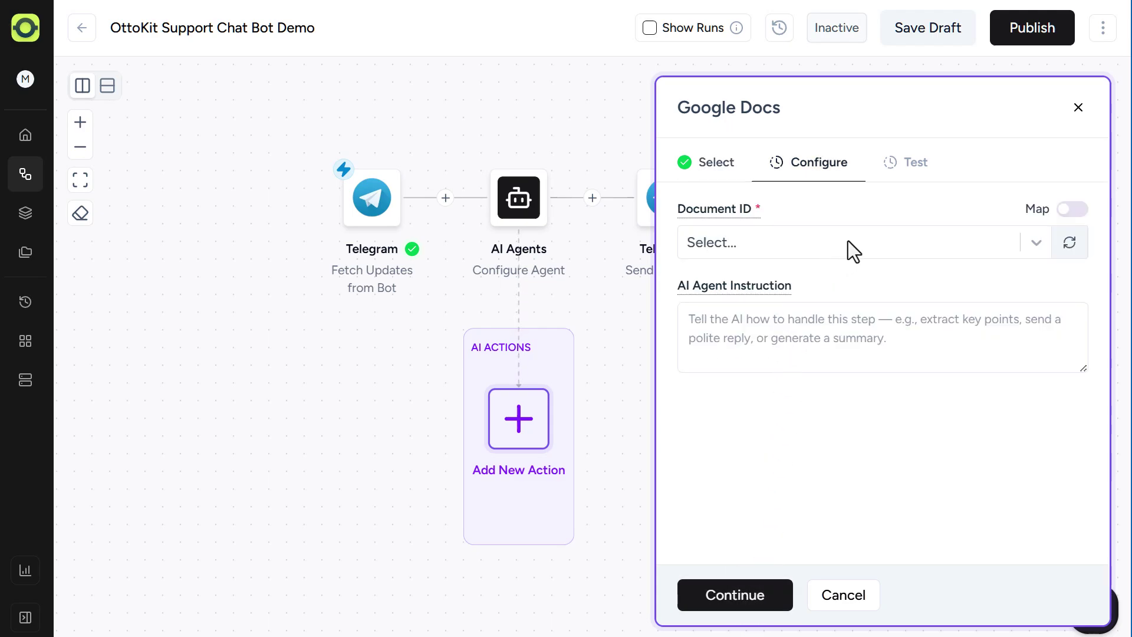
# Choose OttoKit Resource Guide for Telegram Chatbot and add the instruction "Look up the information in the Google document to help answer customer questions."
pyautogui.click(967, 243)
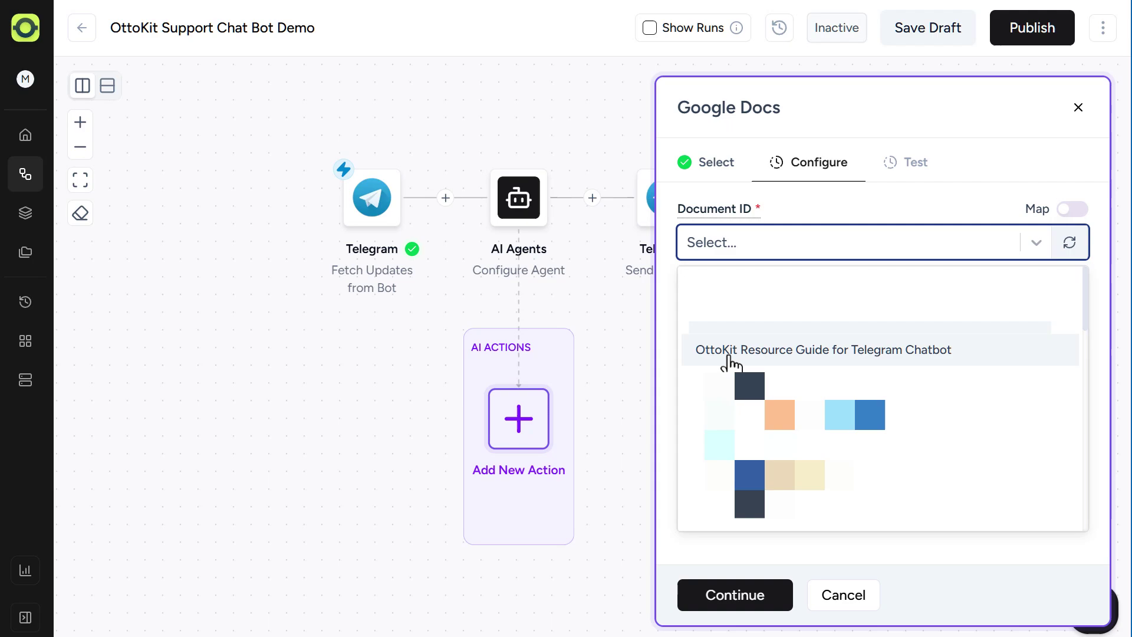
pyautogui.click(806, 354)
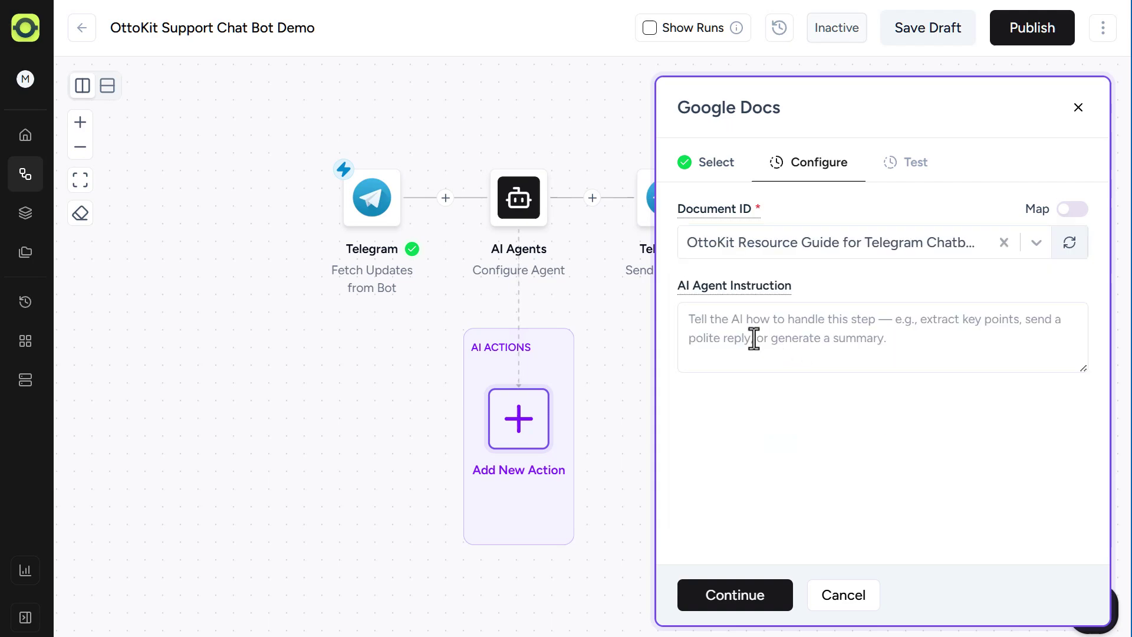
pyautogui.click(753, 327)
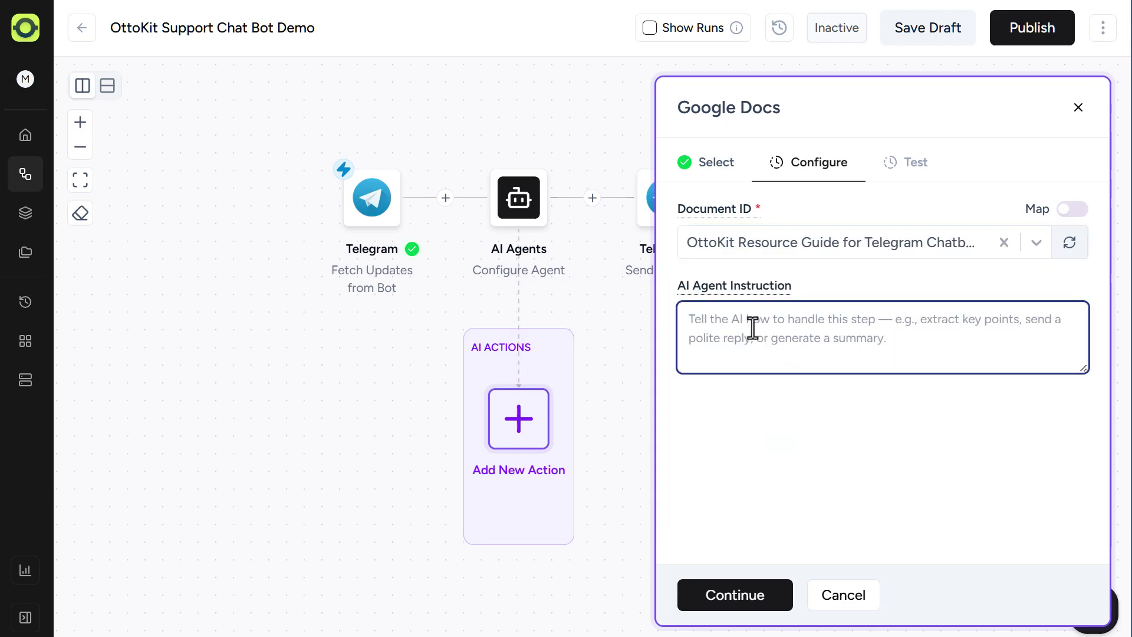
pyautogui.write('Look up the information in the Google document to help answer customer questions.')
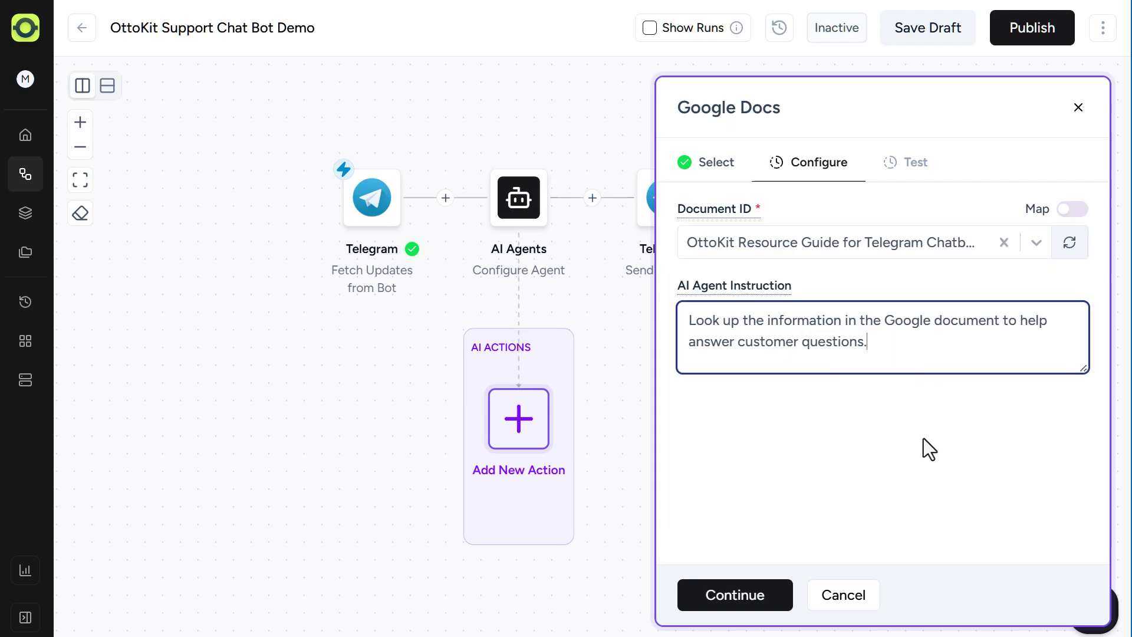
# Test the configured Google Docs action and save it to the AI agent
pyautogui.click(754, 595)
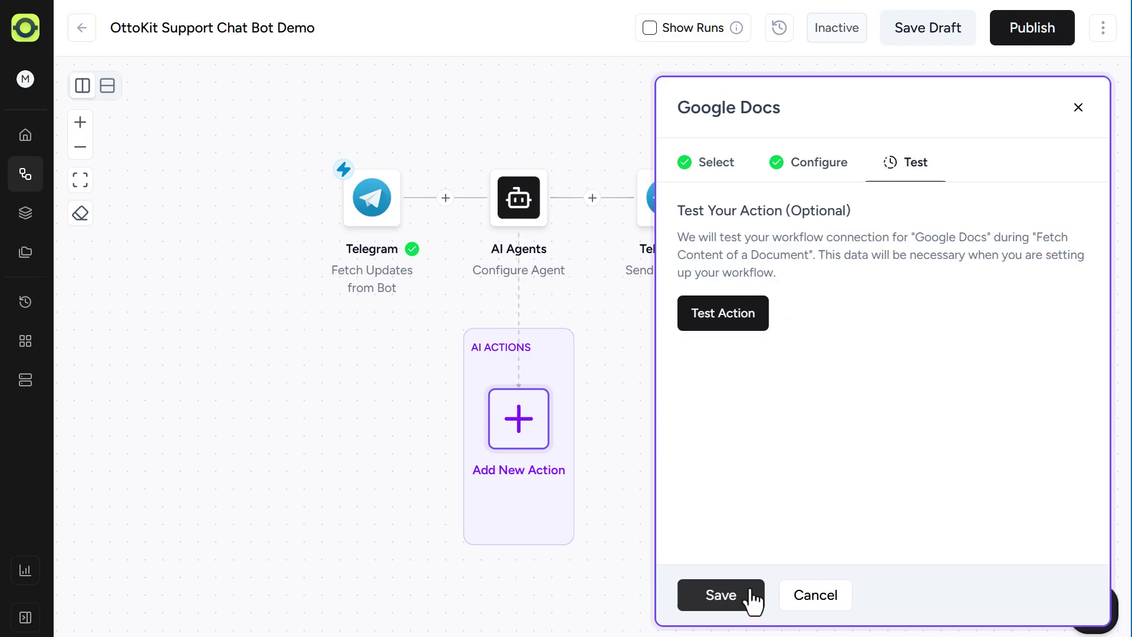
pyautogui.click(731, 313)
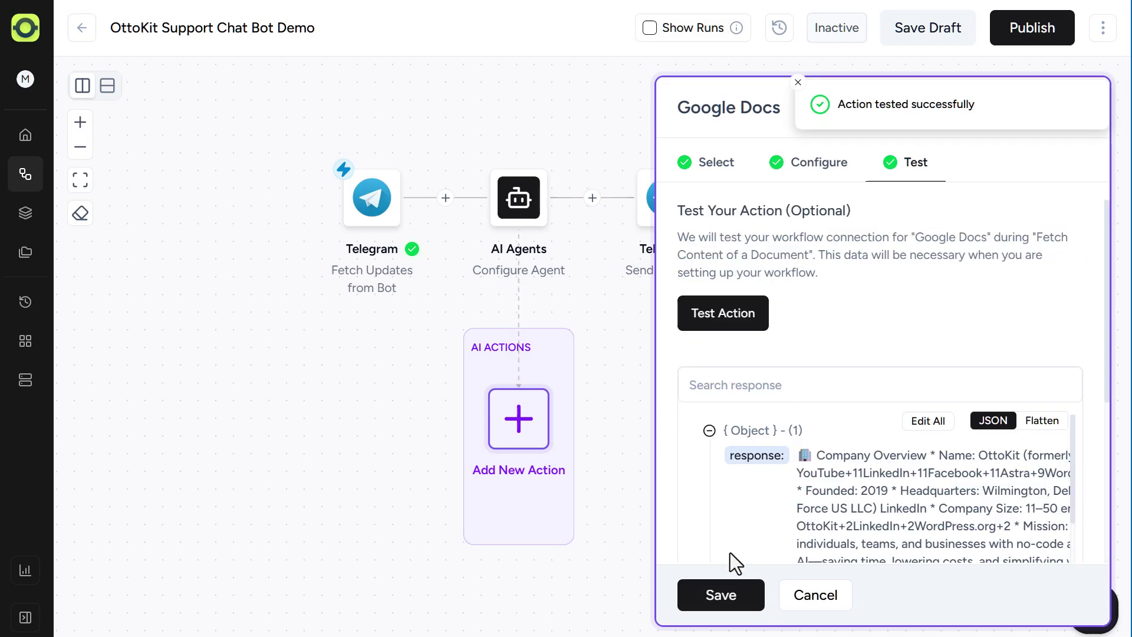
pyautogui.click(722, 595)
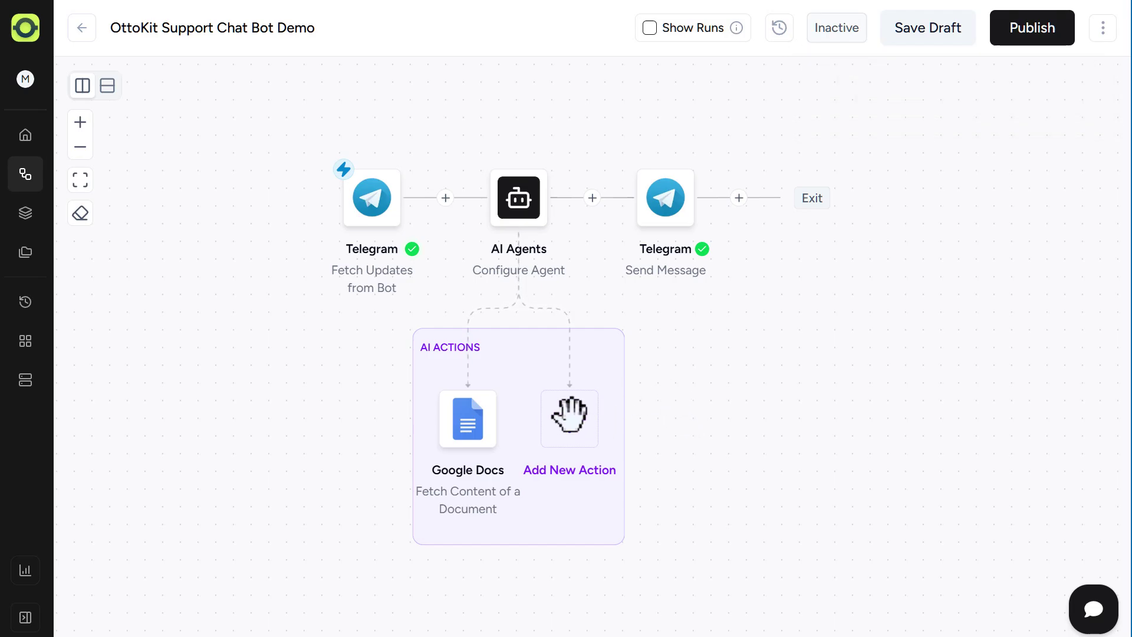
# Add an OpenAI Web Search action to the agent's AI actions, using the LS Chatty Connection
pyautogui.click(569, 420)
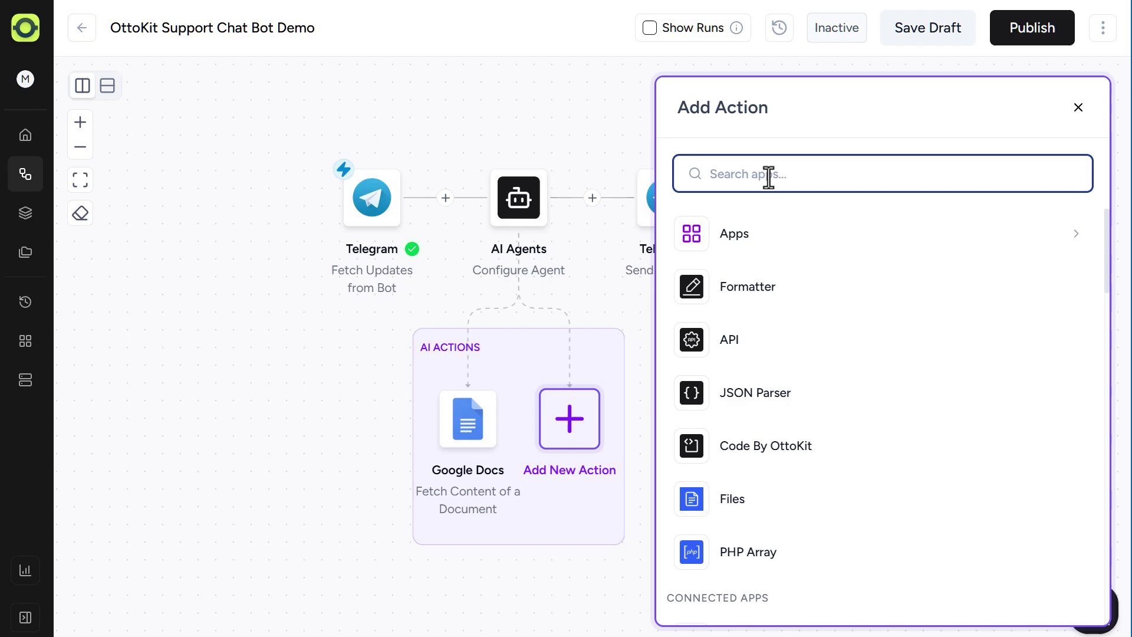
pyautogui.write('Ope')
pyautogui.click(767, 362)
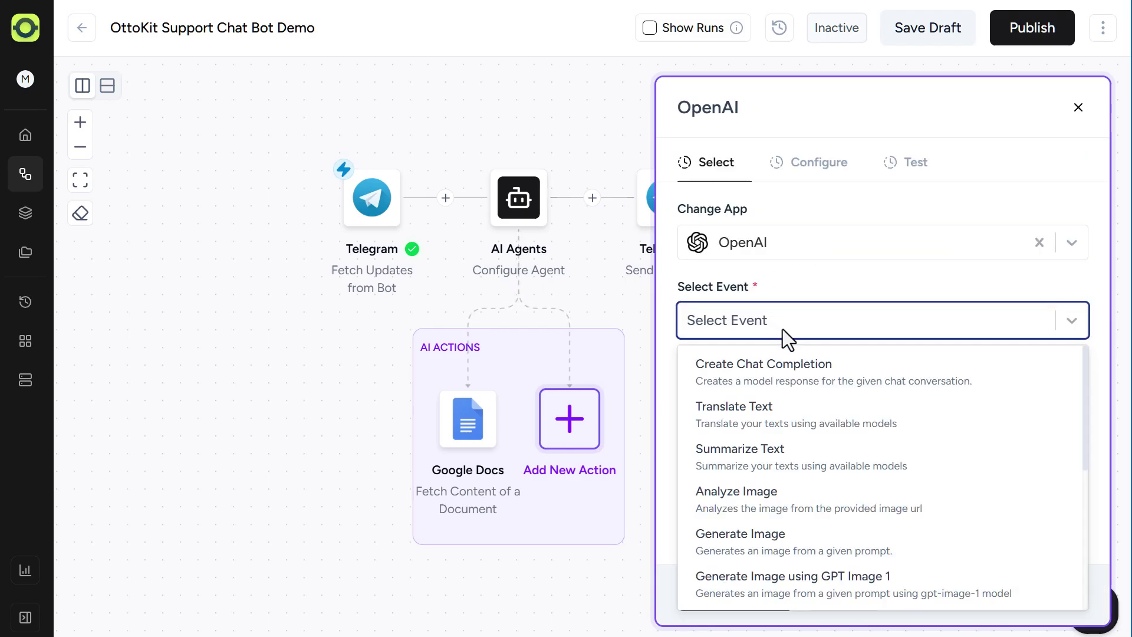
pyautogui.scroll(-3, 837, 466)
pyautogui.scroll(-2, 834, 467)
pyautogui.click(825, 466)
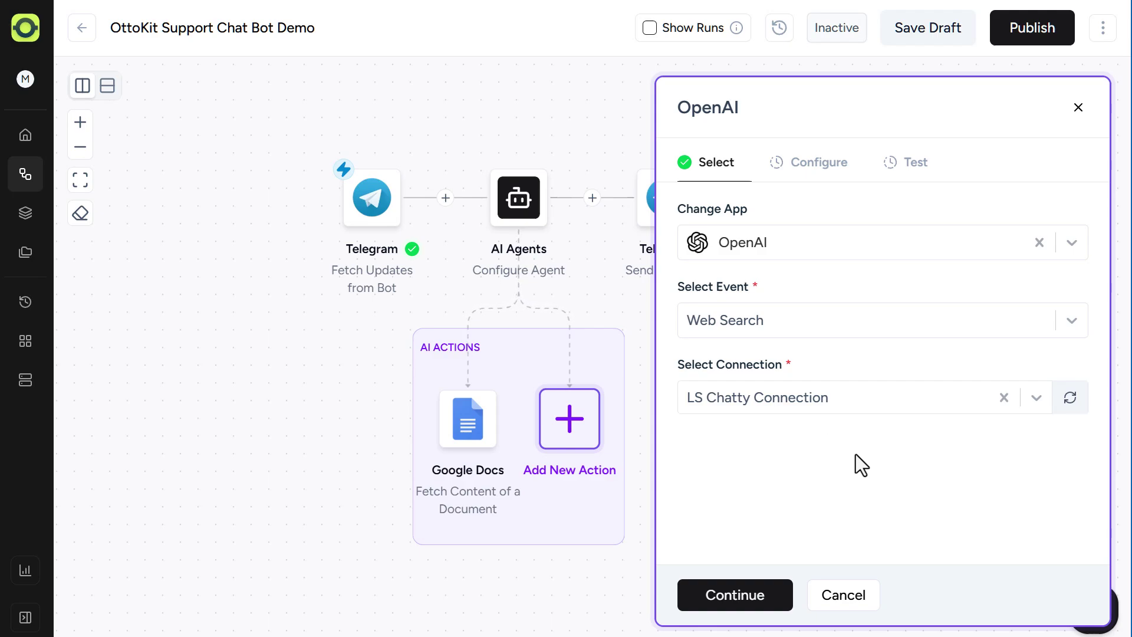
pyautogui.click(766, 605)
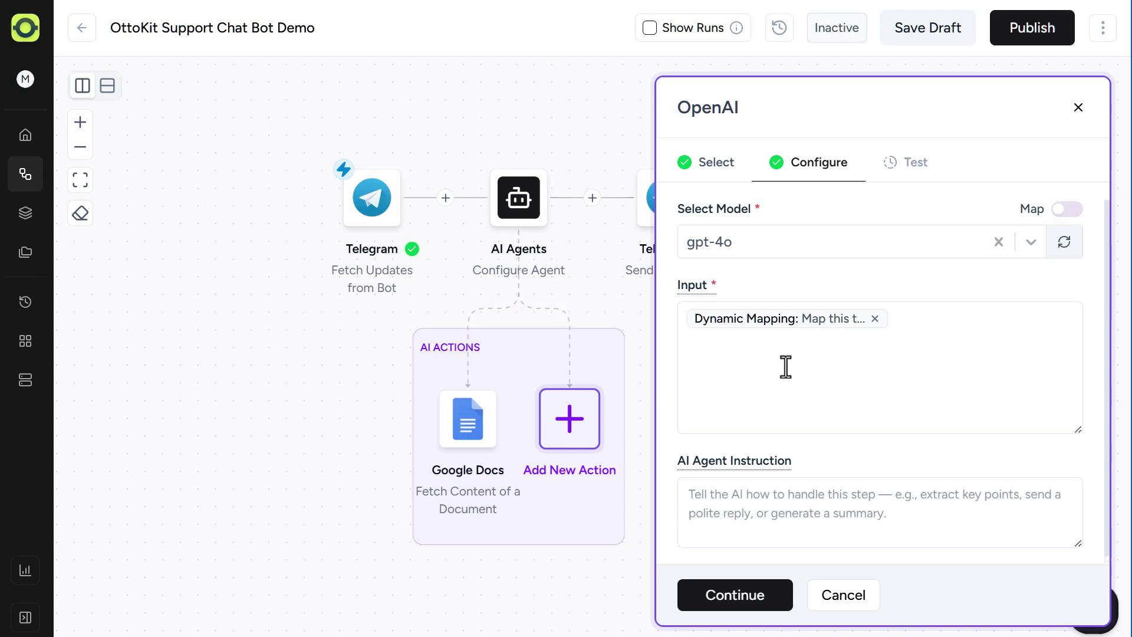
# Set the web search's AI agent instruction to "Search the web to provide the best answer to the customer's questions."
pyautogui.click(762, 492)
pyautogui.write("Search the web to provide the best answer to the customer's questions.")
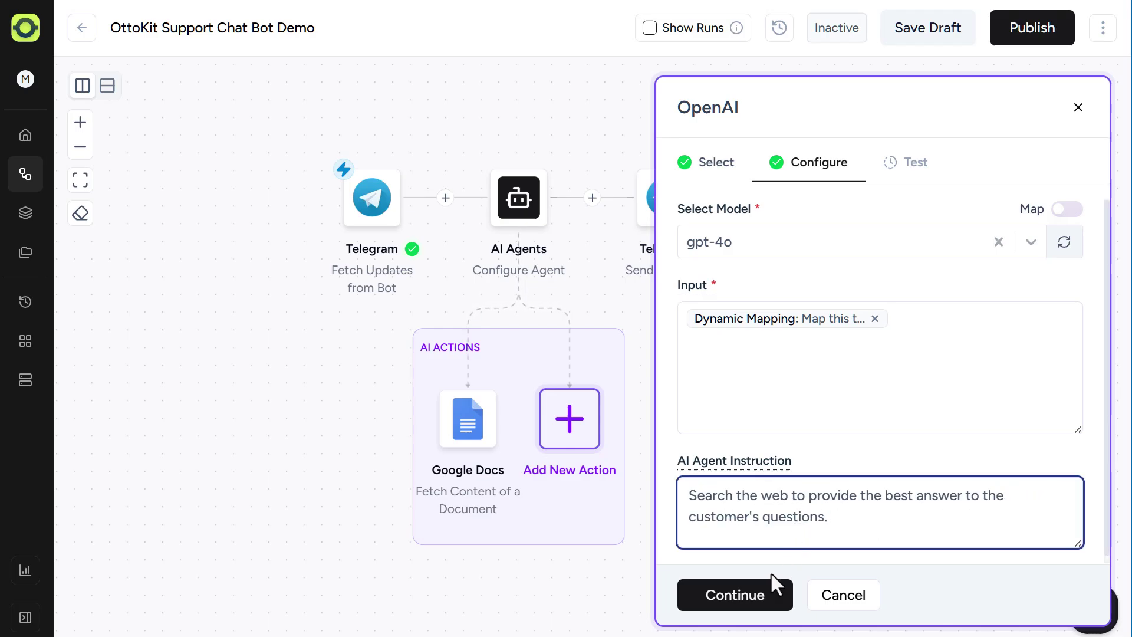
pyautogui.click(753, 604)
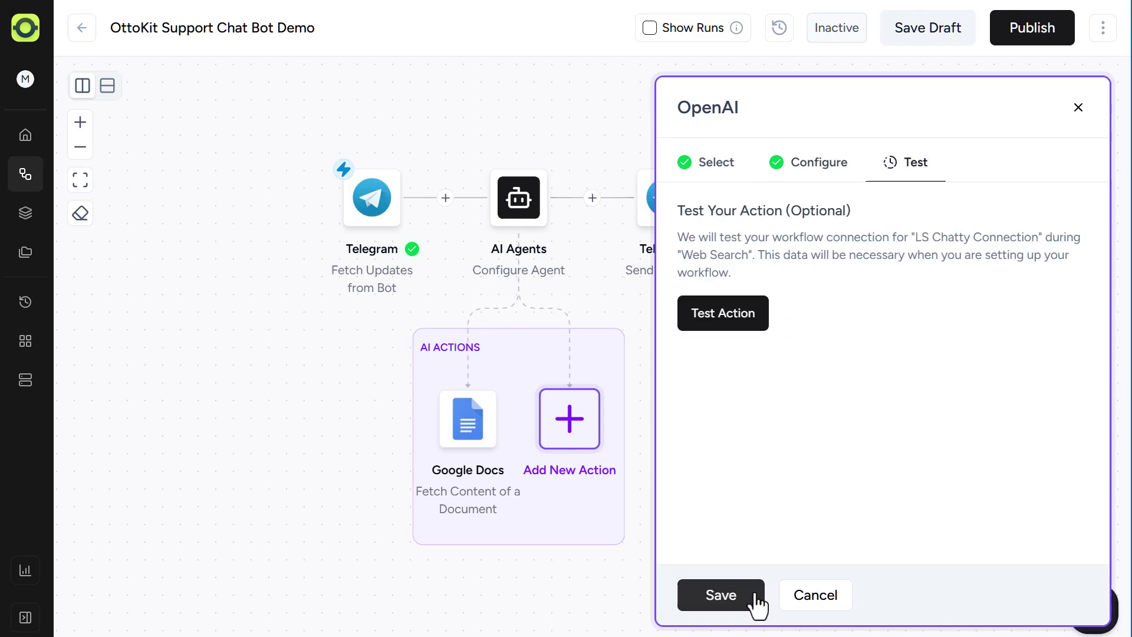
# Test the configured OpenAI Web Search action and save it to the AI agent
pyautogui.click(731, 323)
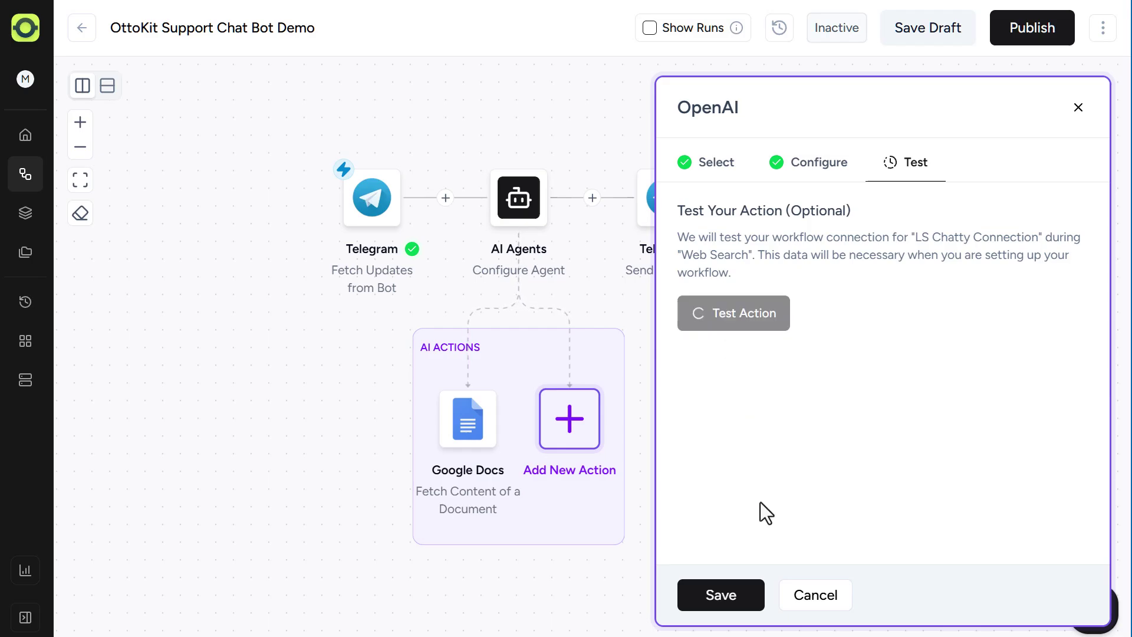
pyautogui.click(732, 607)
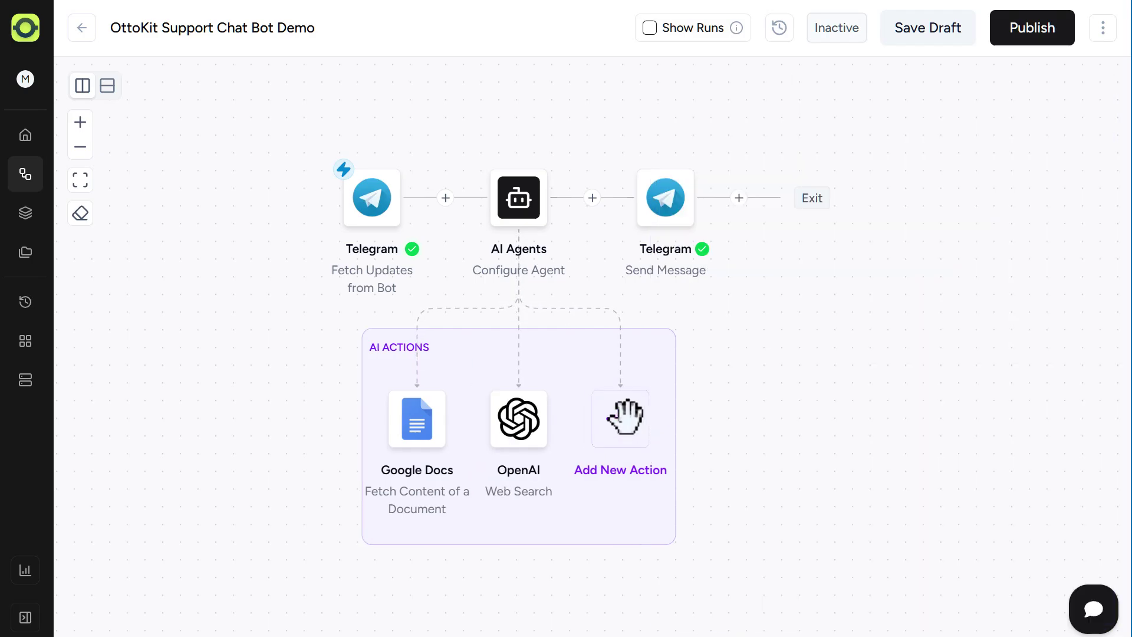
# Add a Fluent Support action with the Create Ticket event to the agent's AI actions and continue to its configuration
pyautogui.click(623, 418)
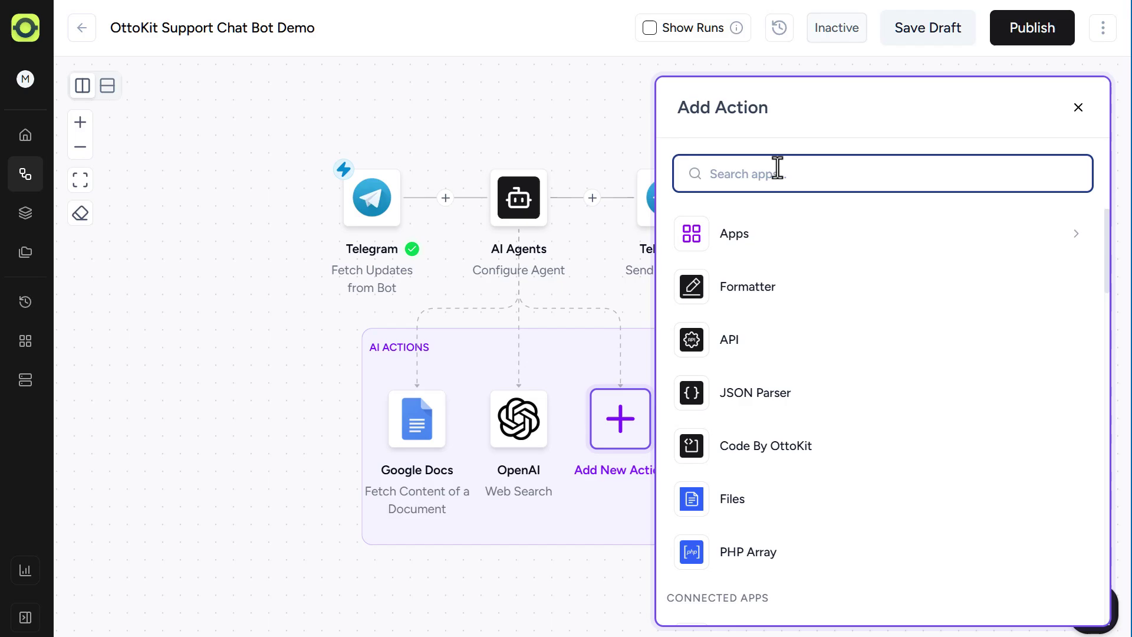
pyautogui.write('fluent')
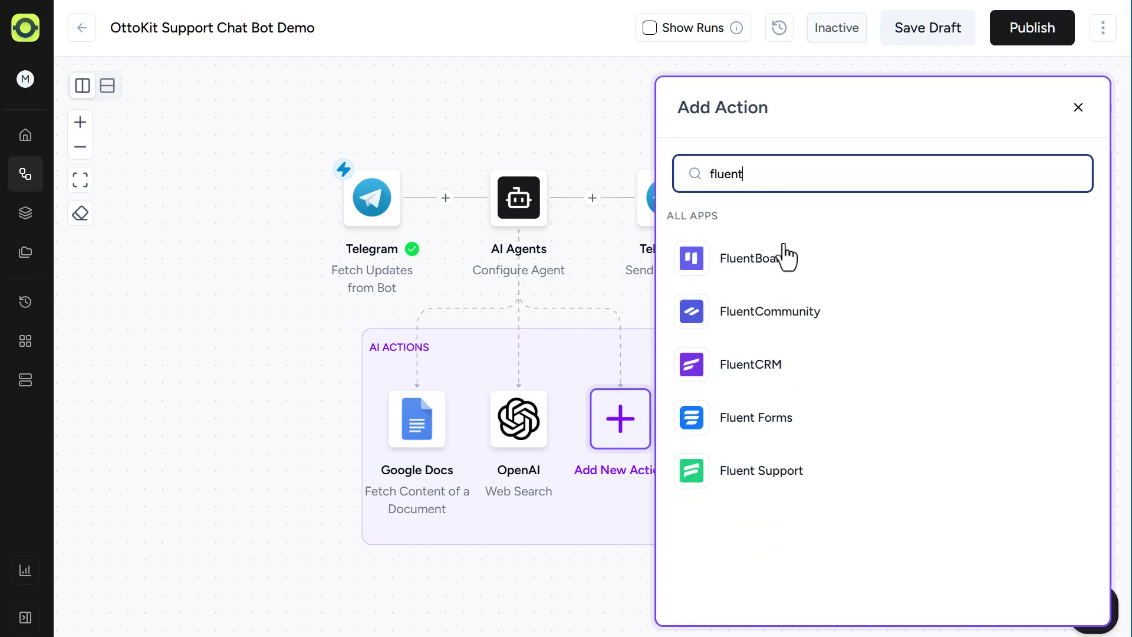
pyautogui.click(782, 477)
pyautogui.click(777, 321)
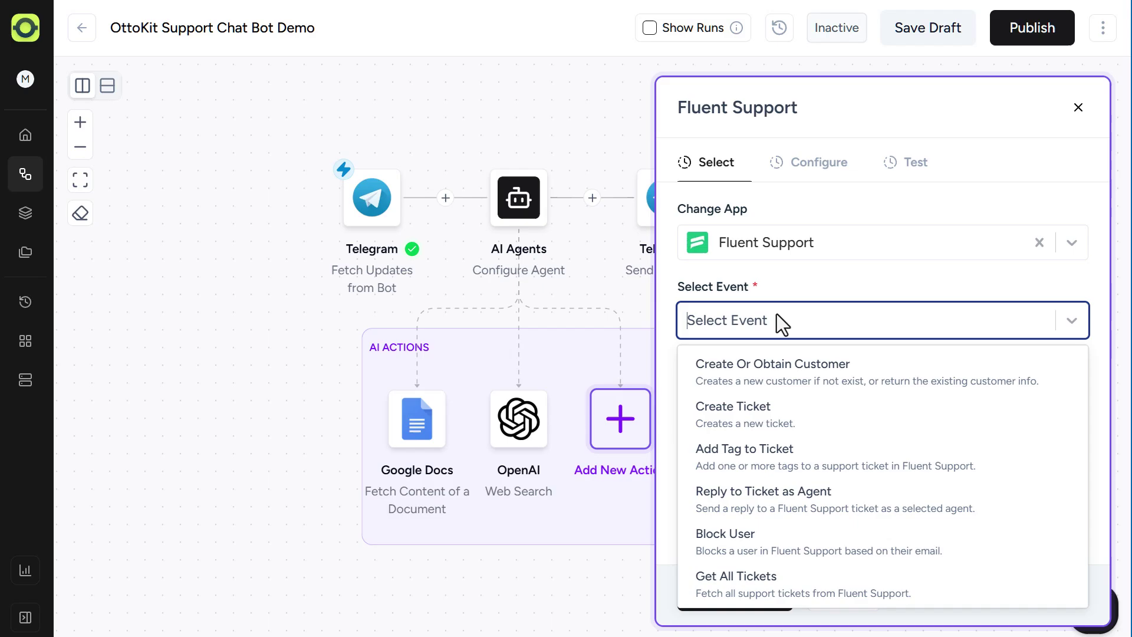
pyautogui.click(802, 415)
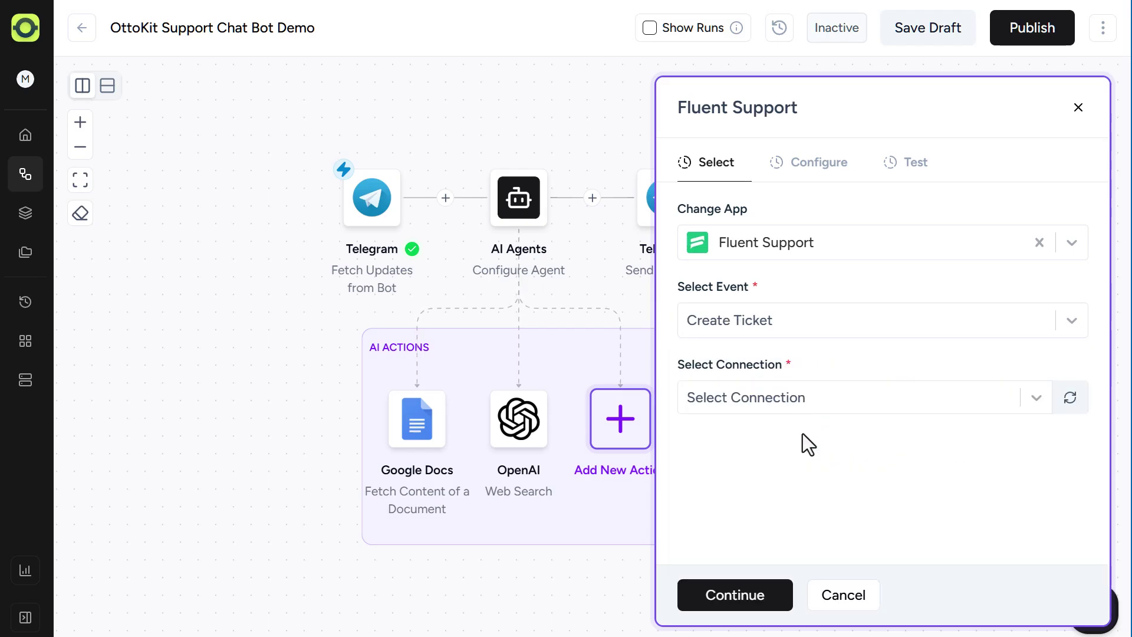
pyautogui.click(771, 579)
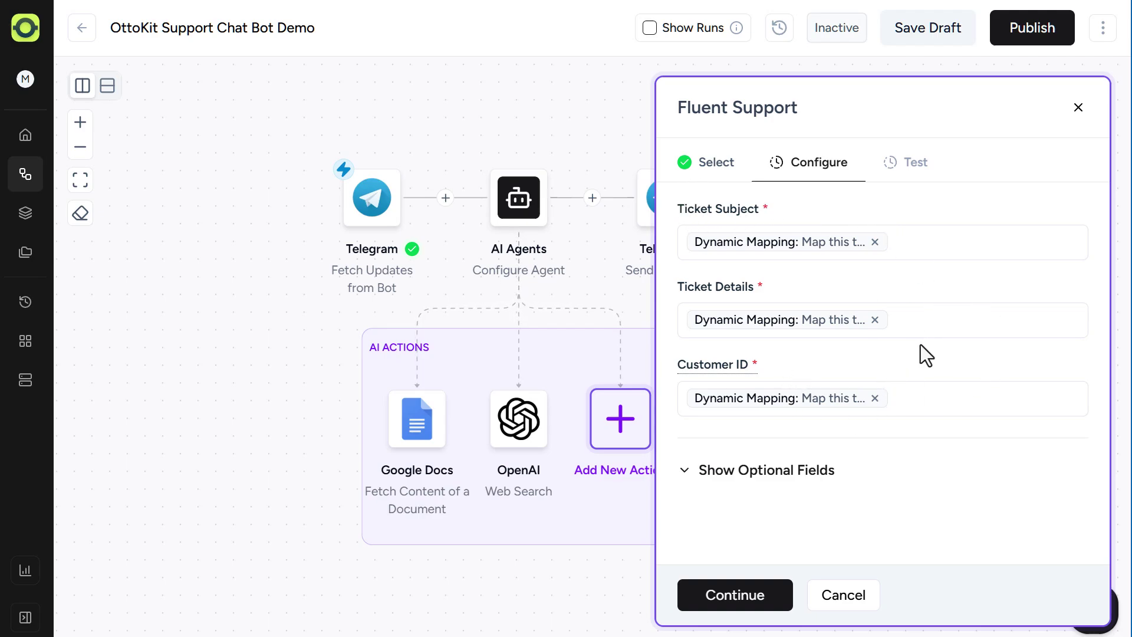
# Give the ticket action the AI agent instruction "Create a support ticket using Fluent Support" and test the action
pyautogui.click(788, 471)
pyautogui.scroll(-3, 913, 423)
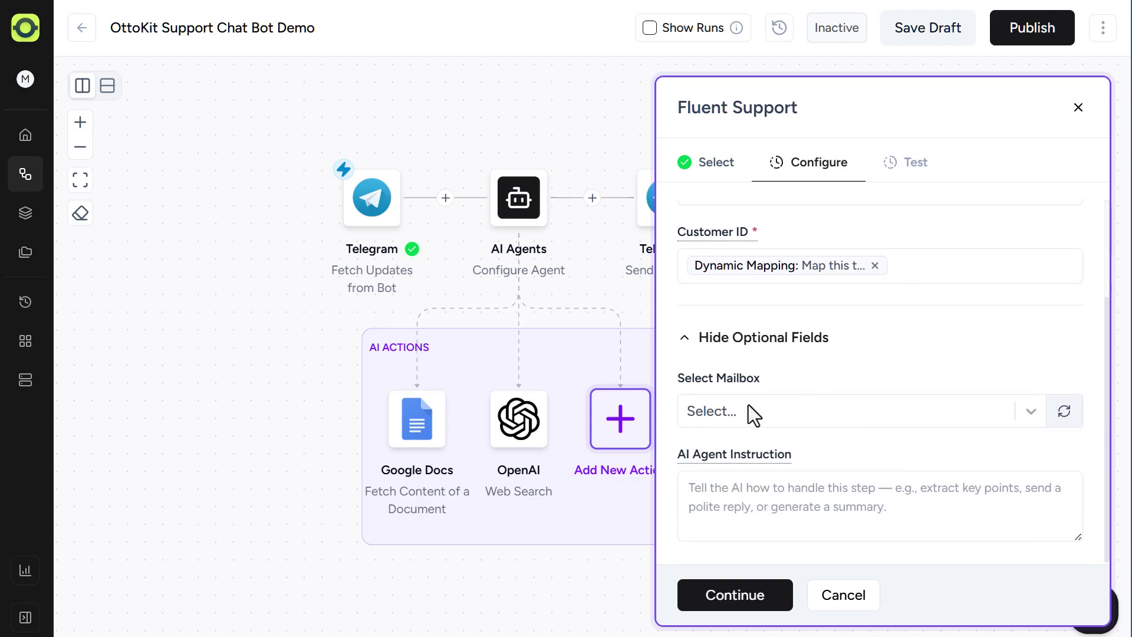
pyautogui.click(796, 495)
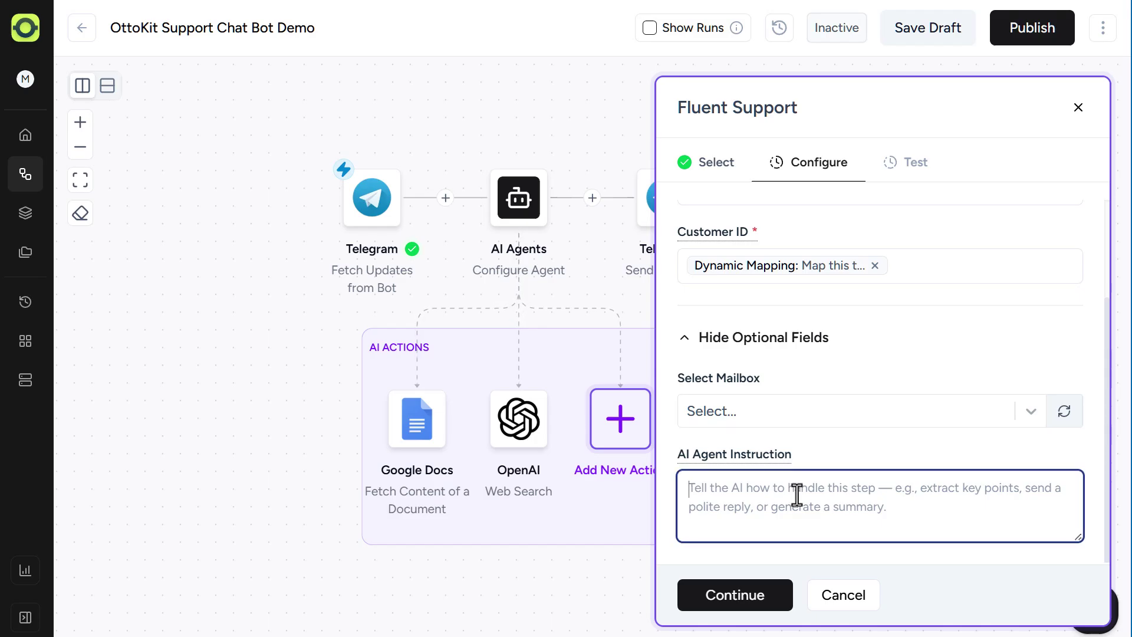
pyautogui.write('Create a support ticket using Fluent Support')
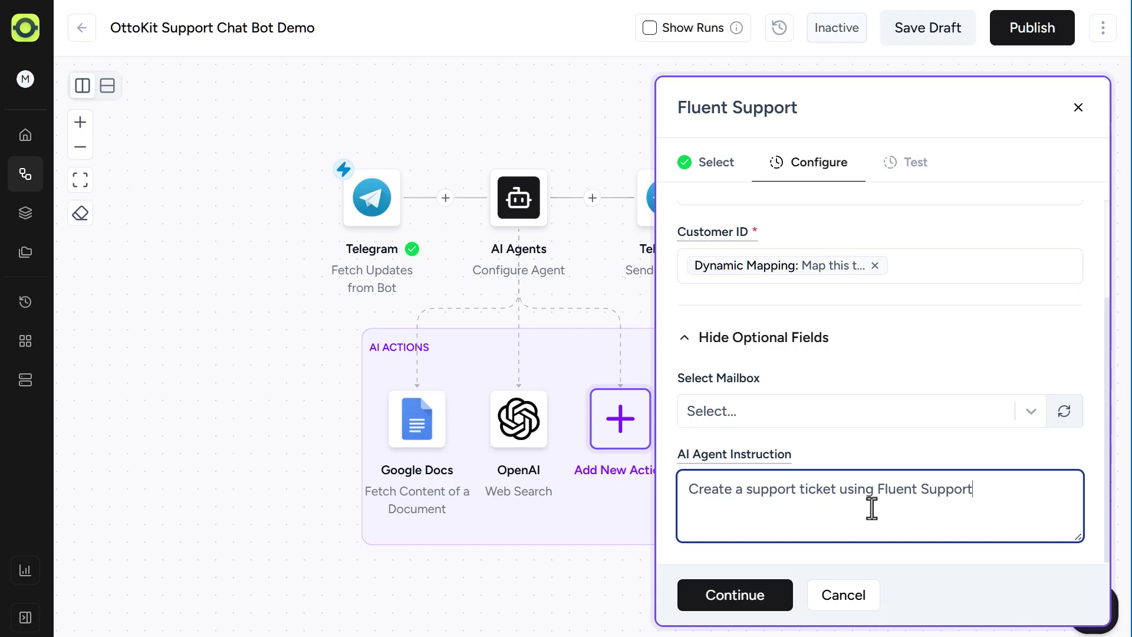
pyautogui.click(744, 598)
pyautogui.click(746, 319)
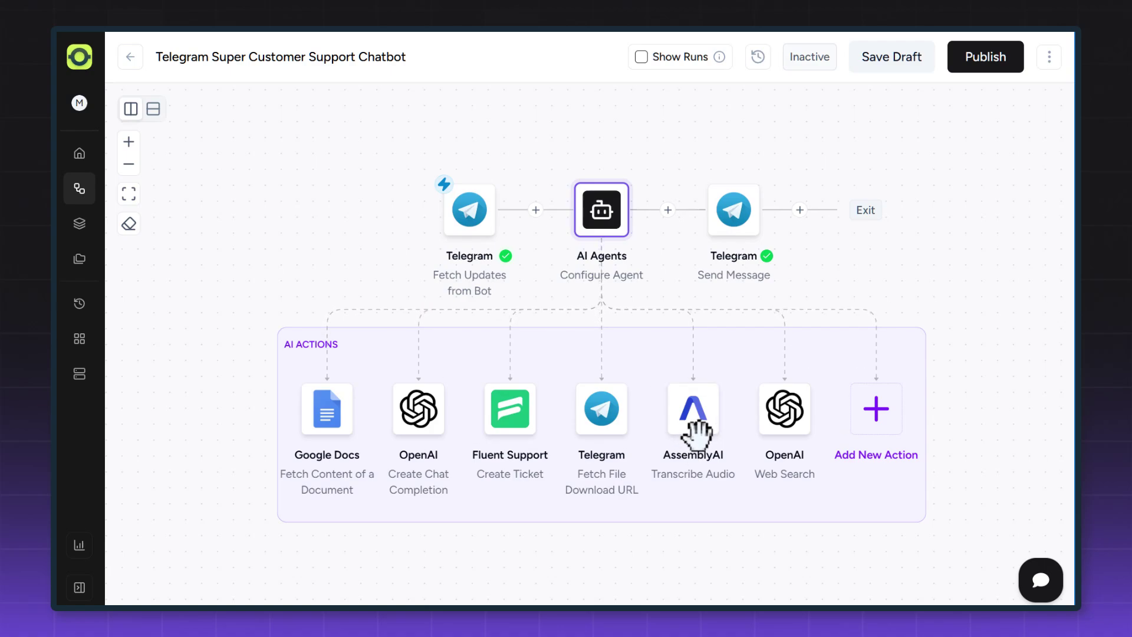
pyautogui.moveTo(790, 455)
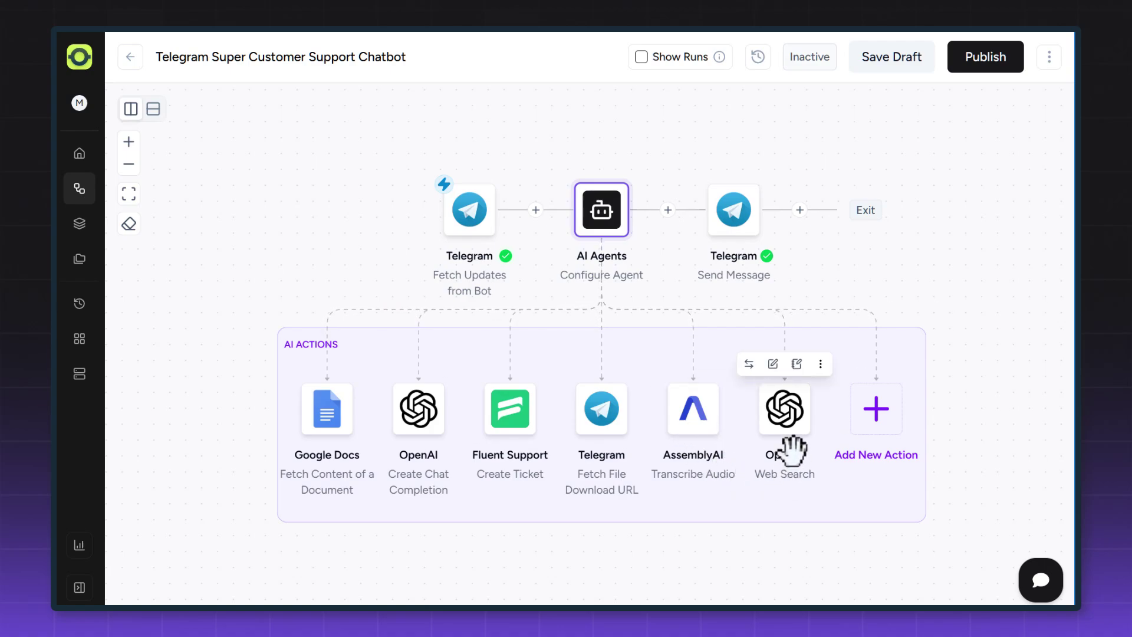